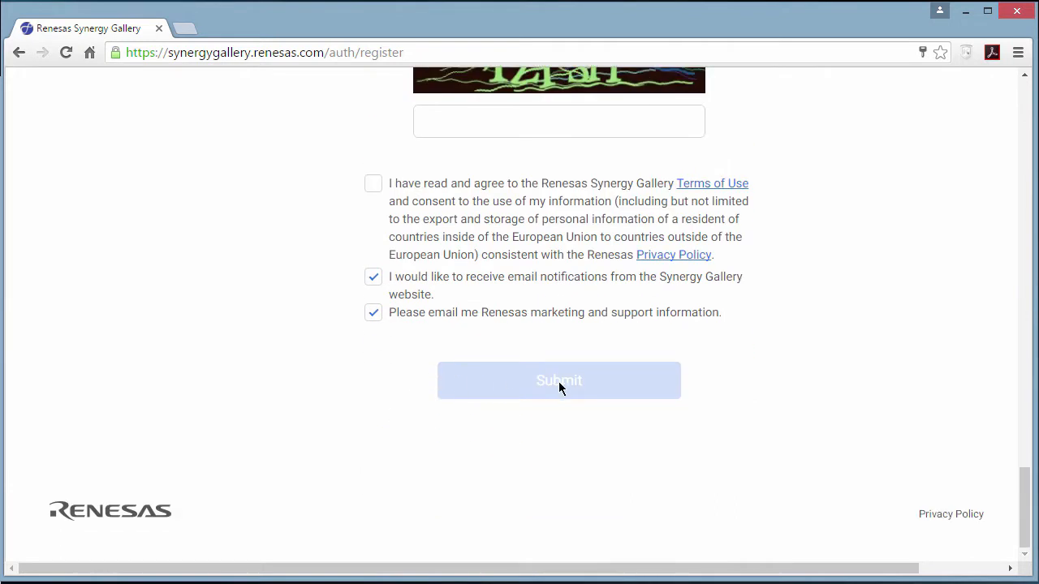
Return to the Synergy Gallery welcome page and sign in with the saved account credentials.
{"action": "key", "text": "alt+Left"}
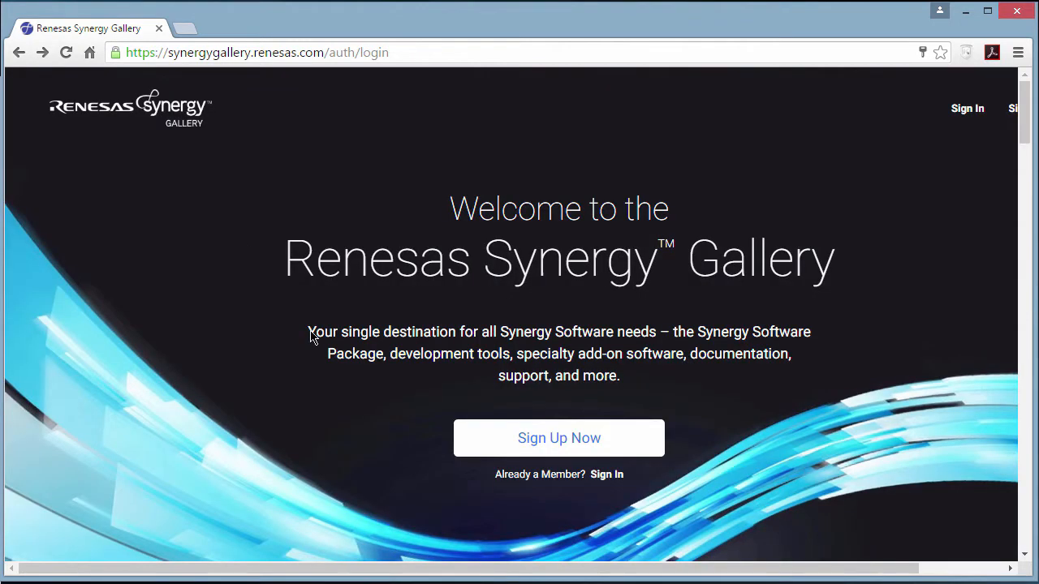
{"action": "left_click", "coordinate": [606, 475]}
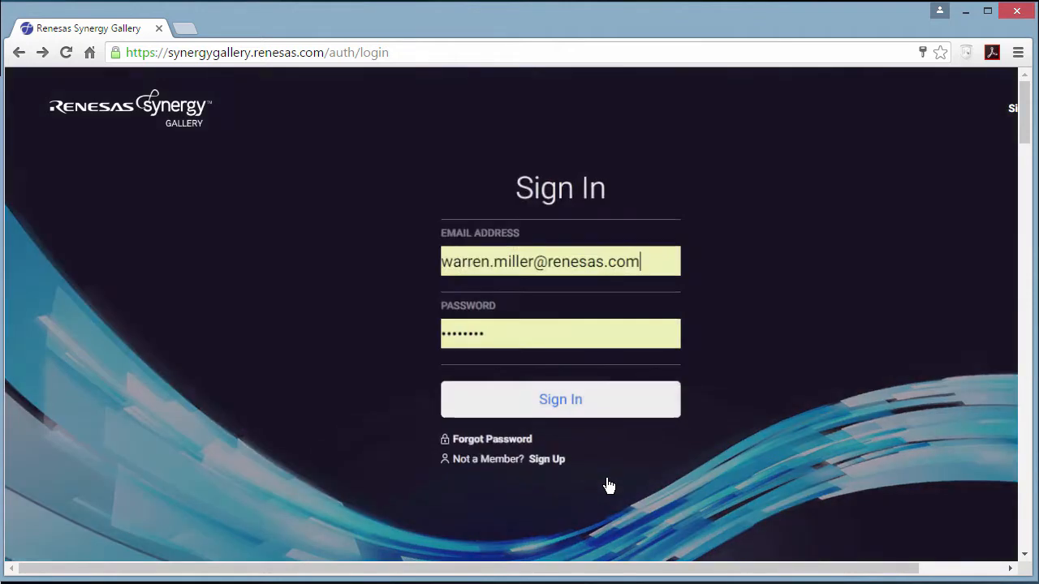
{"action": "left_click", "coordinate": [576, 408]}
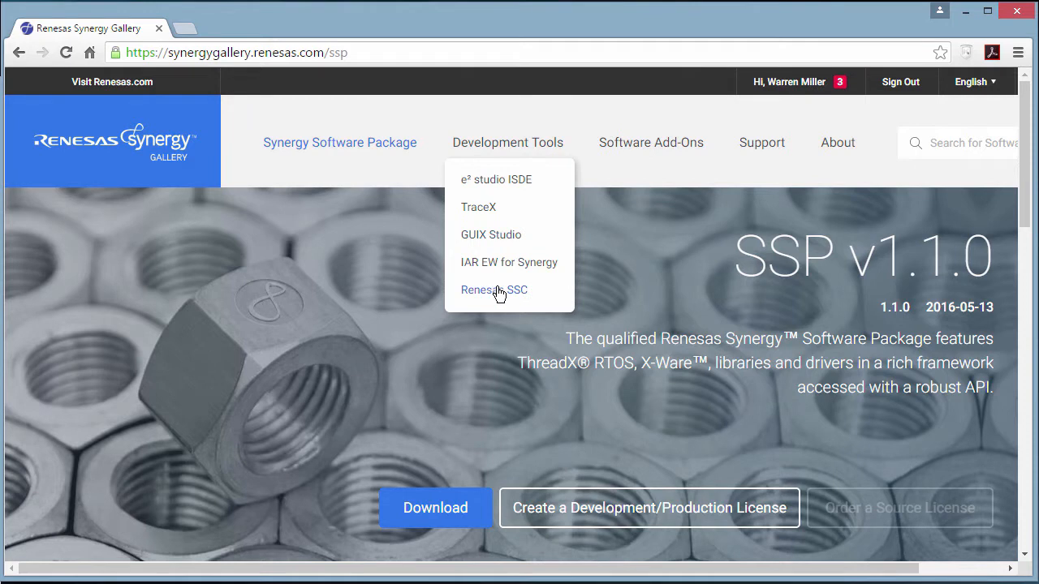
Open the Renesas SSC development tool page and review its tool details.
{"action": "left_click", "coordinate": [499, 291]}
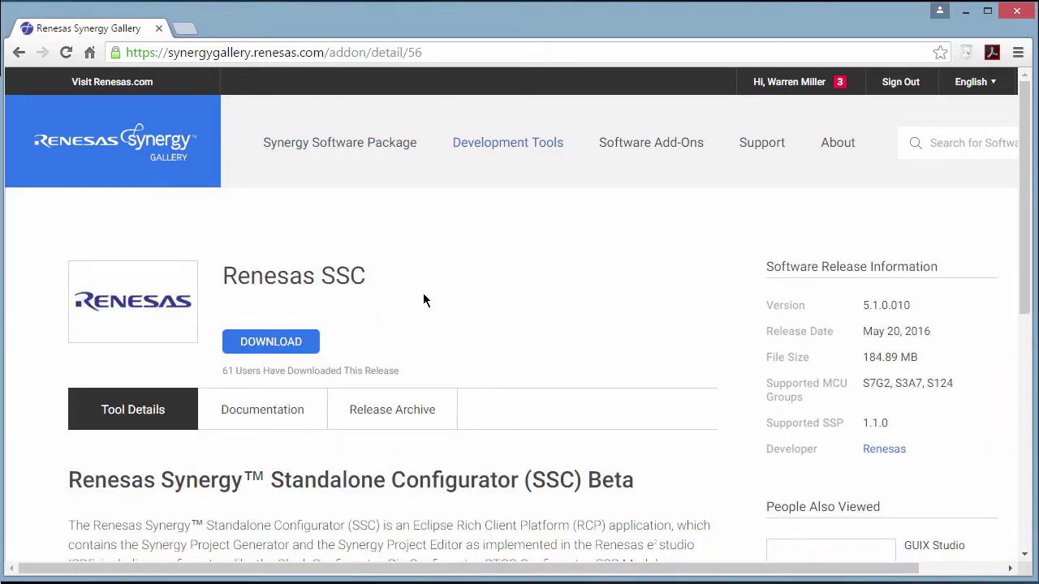
{"action": "scroll", "coordinate": [398, 294], "scroll_direction": "down", "scroll_amount": 4}
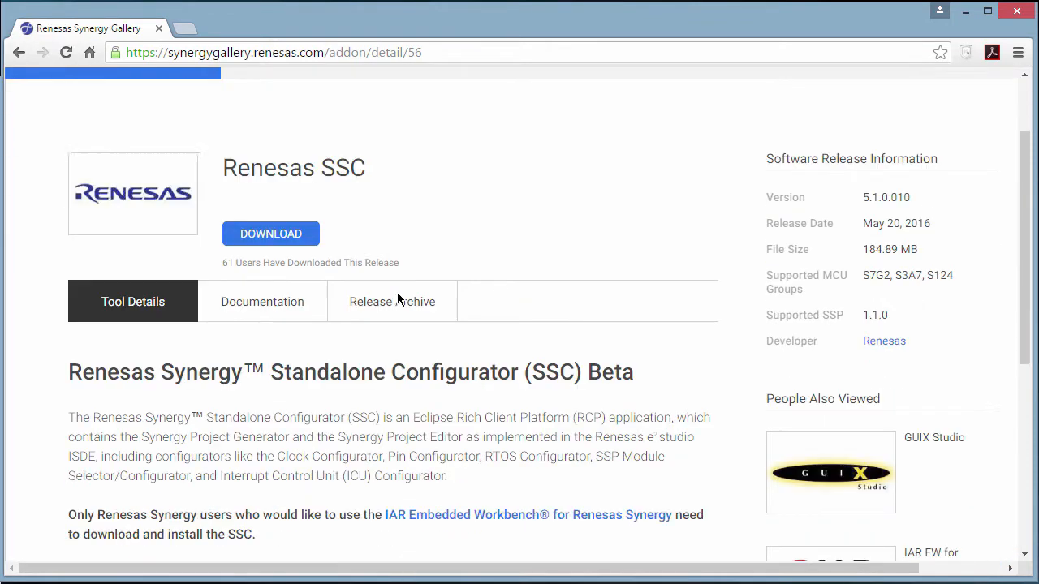
{"action": "scroll", "coordinate": [398, 299], "scroll_direction": "down", "scroll_amount": 2}
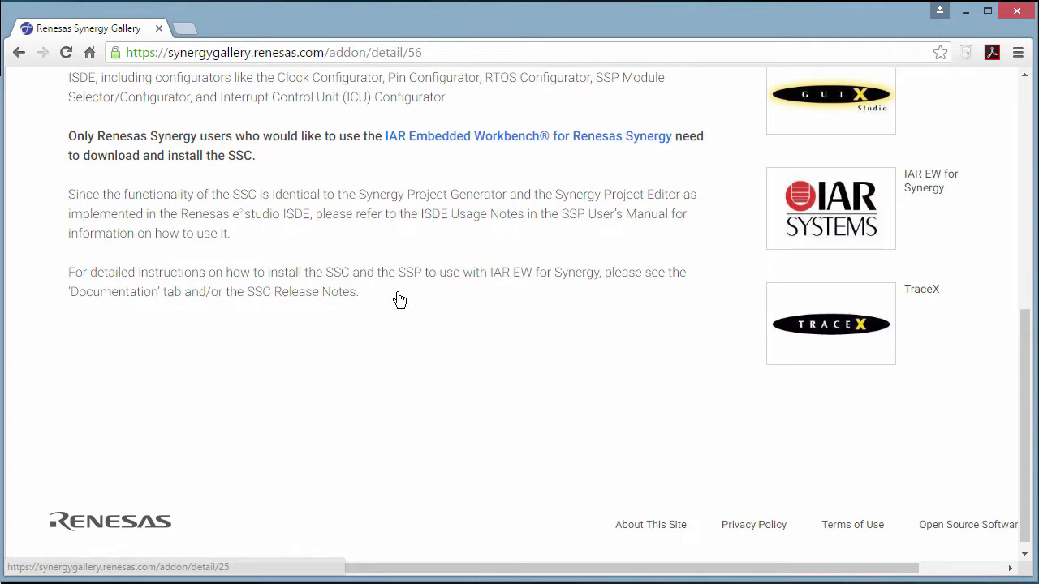
{"action": "scroll", "coordinate": [398, 298], "scroll_direction": "up", "scroll_amount": 2}
{"action": "scroll", "coordinate": [397, 299], "scroll_direction": "up", "scroll_amount": 1}
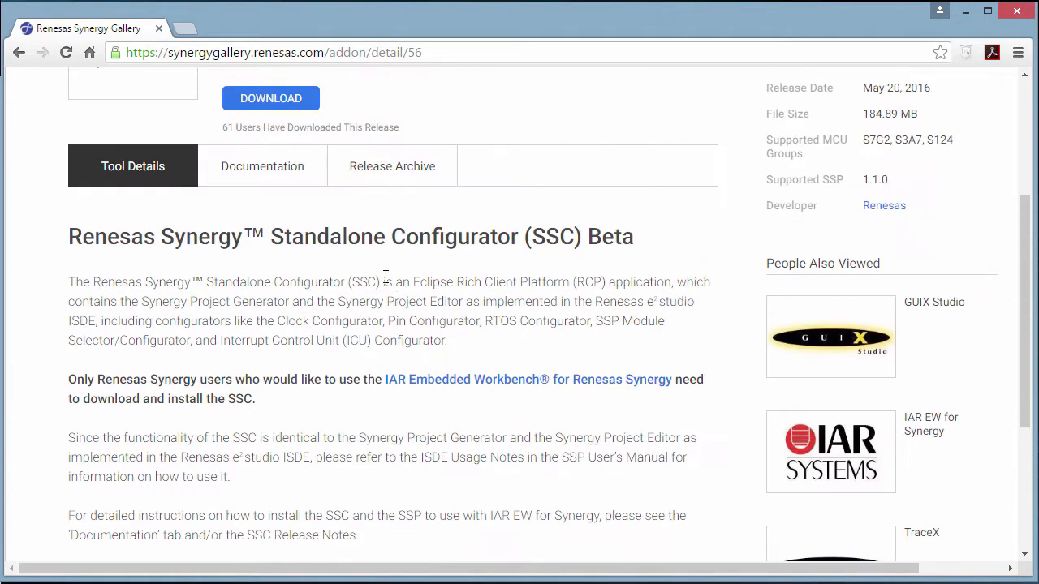
Read the installation instructions in the Renesas SSC documentation for using SSC and SSP with IAR Embedded Workbench.
{"action": "left_click", "coordinate": [290, 167]}
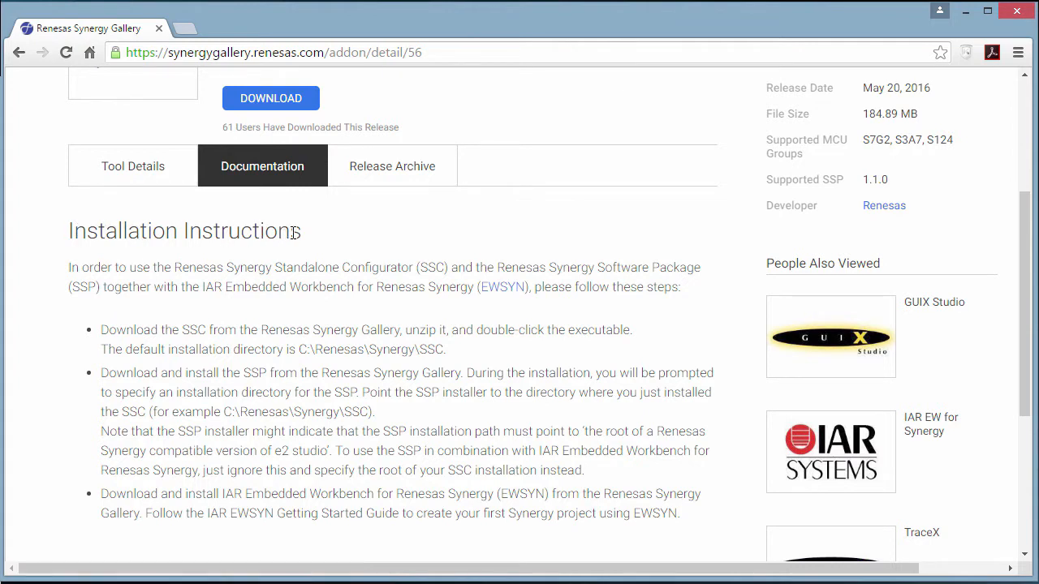
{"action": "scroll", "coordinate": [294, 233], "scroll_direction": "down", "scroll_amount": 2}
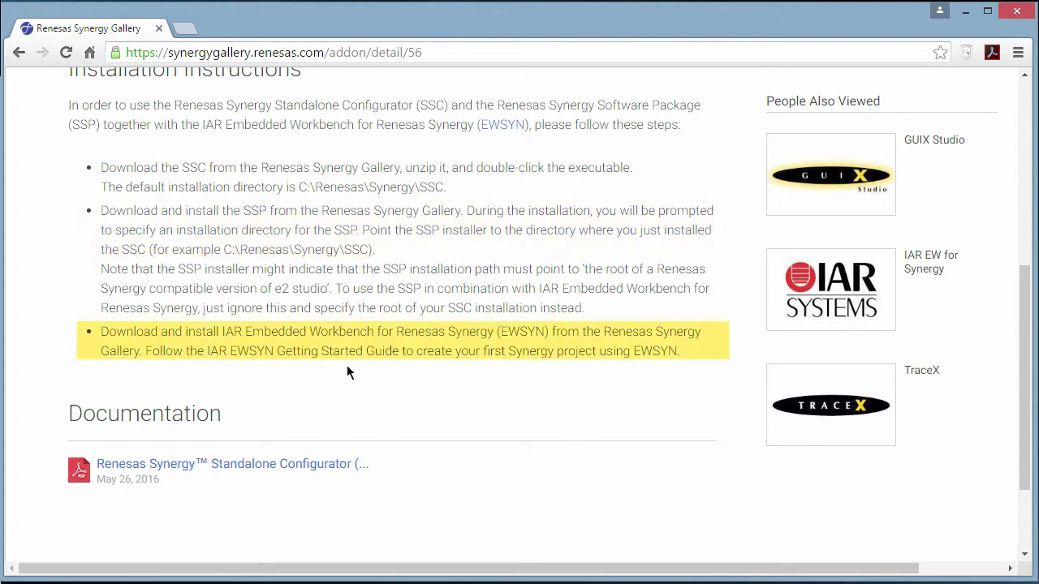
{"action": "scroll", "coordinate": [347, 367], "scroll_direction": "up", "scroll_amount": 2}
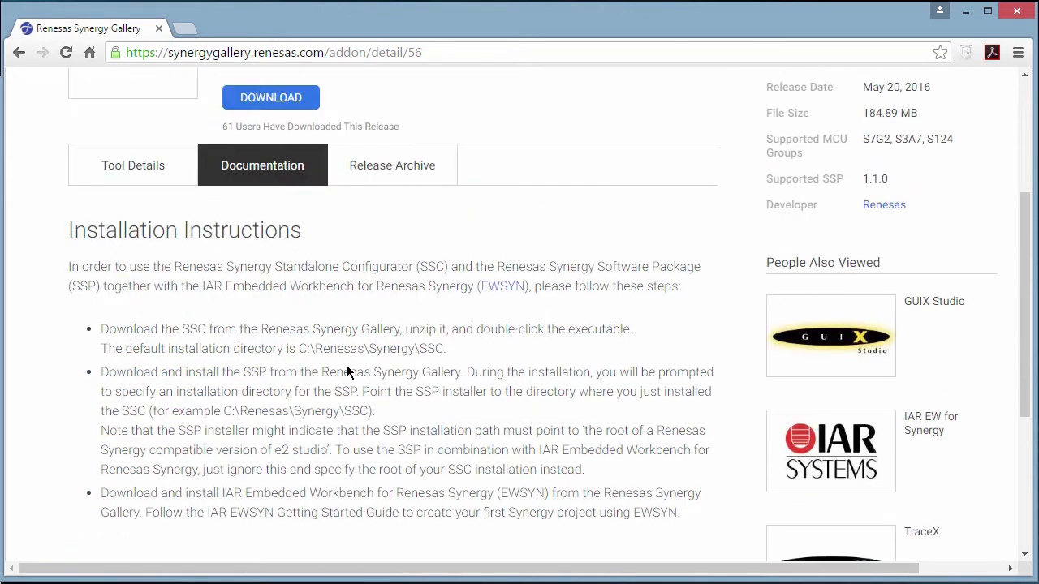
{"action": "scroll", "coordinate": [348, 372], "scroll_direction": "up", "scroll_amount": 1}
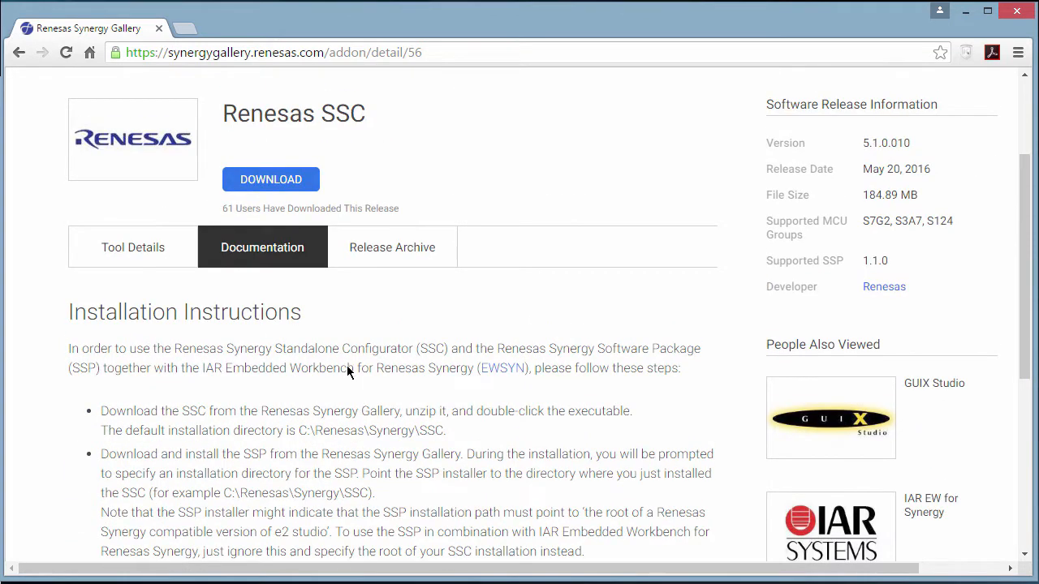
Download Renesas SSC, accepting the SSP Tool License Agreement, and copy SSC_5.1.0.010 (2).zip onto the desktop.
{"action": "left_click", "coordinate": [279, 186]}
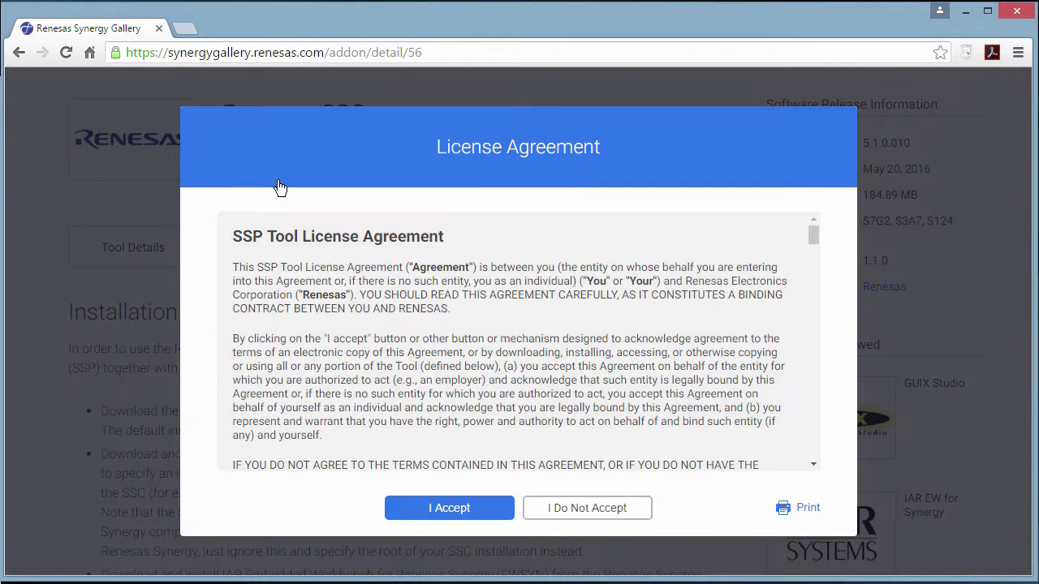
{"action": "left_click", "coordinate": [460, 509]}
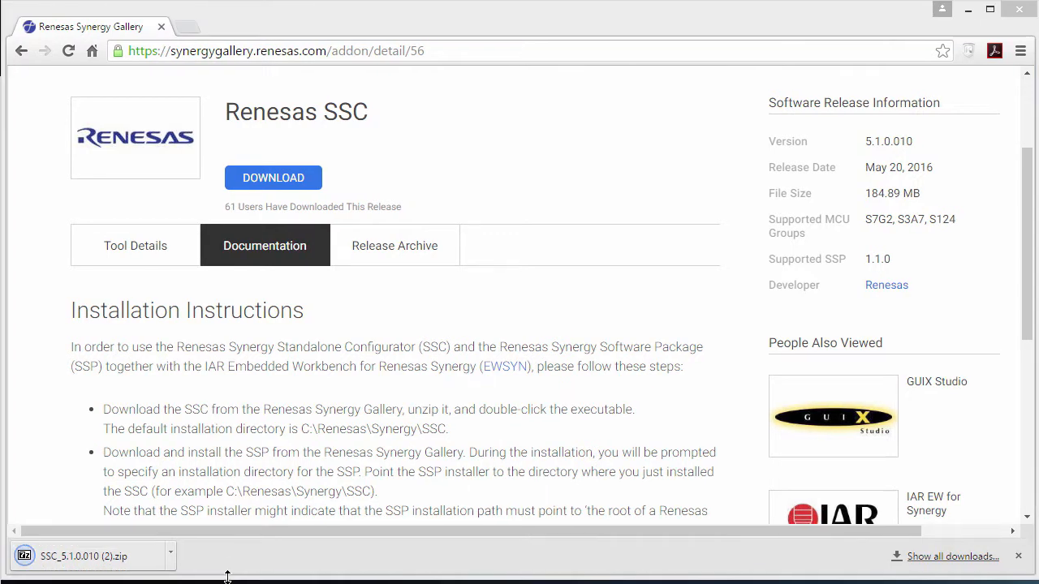
{"action": "left_click_drag", "start_coordinate": [227, 576], "coordinate": [240, 411]}
{"action": "left_click_drag", "start_coordinate": [49, 390], "coordinate": [107, 490]}
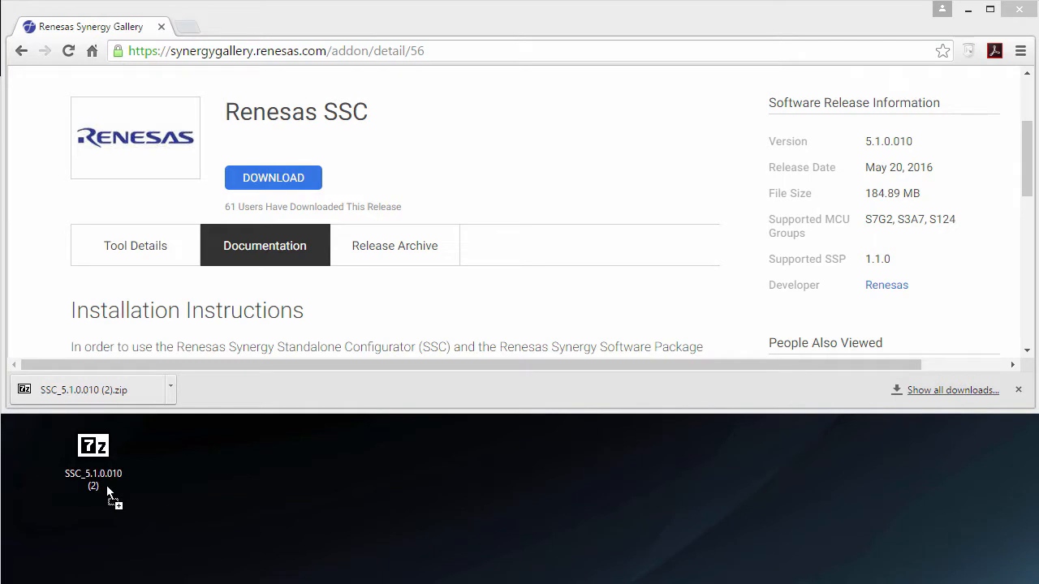
{"action": "left_click_drag", "start_coordinate": [235, 412], "coordinate": [221, 577]}
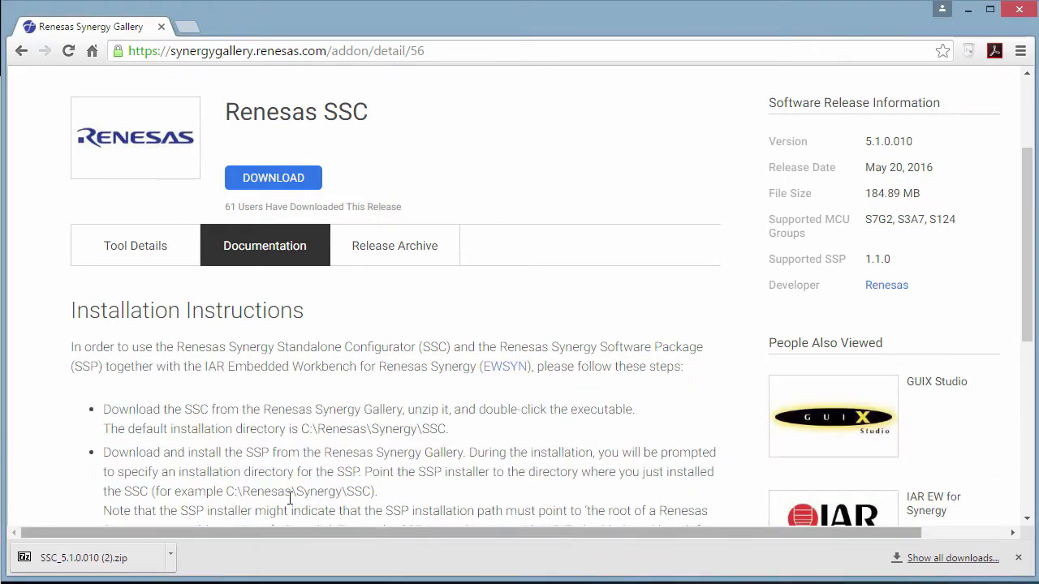
Review the SSP installation instructions, and open the download details of the Synergy Software Package.
{"action": "scroll", "coordinate": [310, 303], "scroll_direction": "down", "scroll_amount": 2}
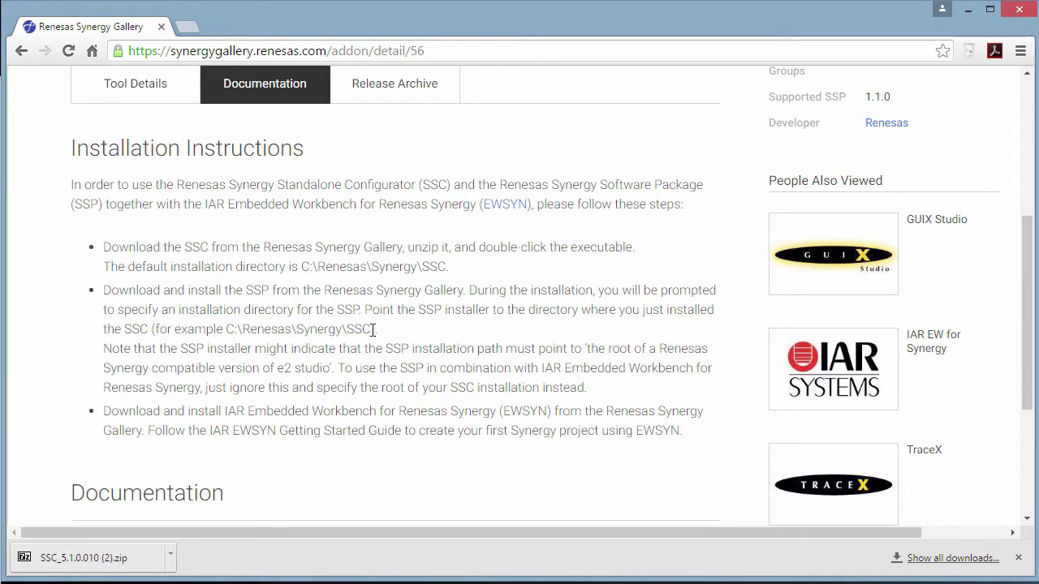
{"action": "scroll", "coordinate": [373, 329], "scroll_direction": "up", "scroll_amount": 4}
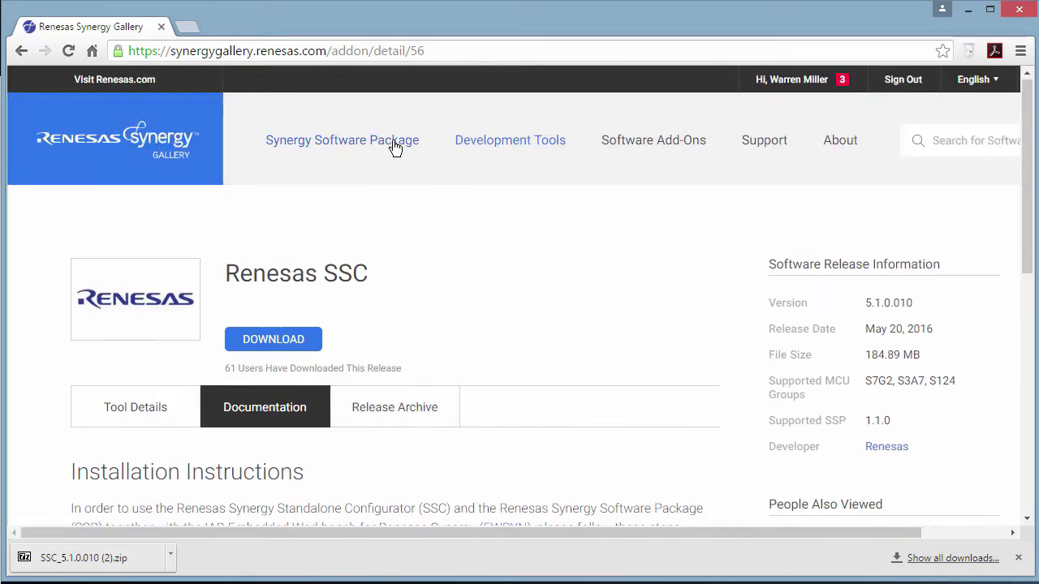
{"action": "left_click", "coordinate": [394, 146]}
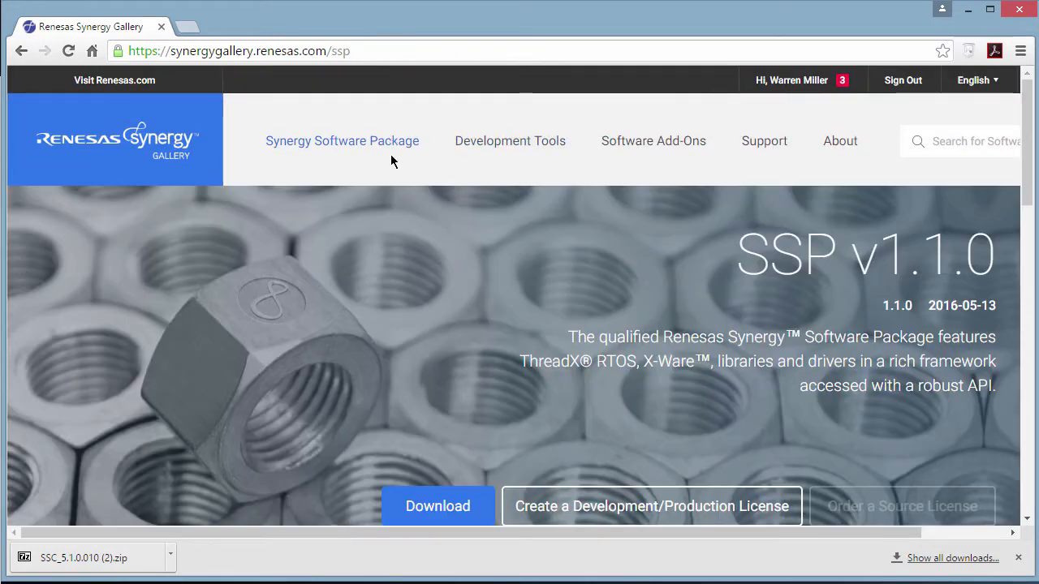
{"action": "scroll", "coordinate": [419, 309], "scroll_direction": "down", "scroll_amount": 5}
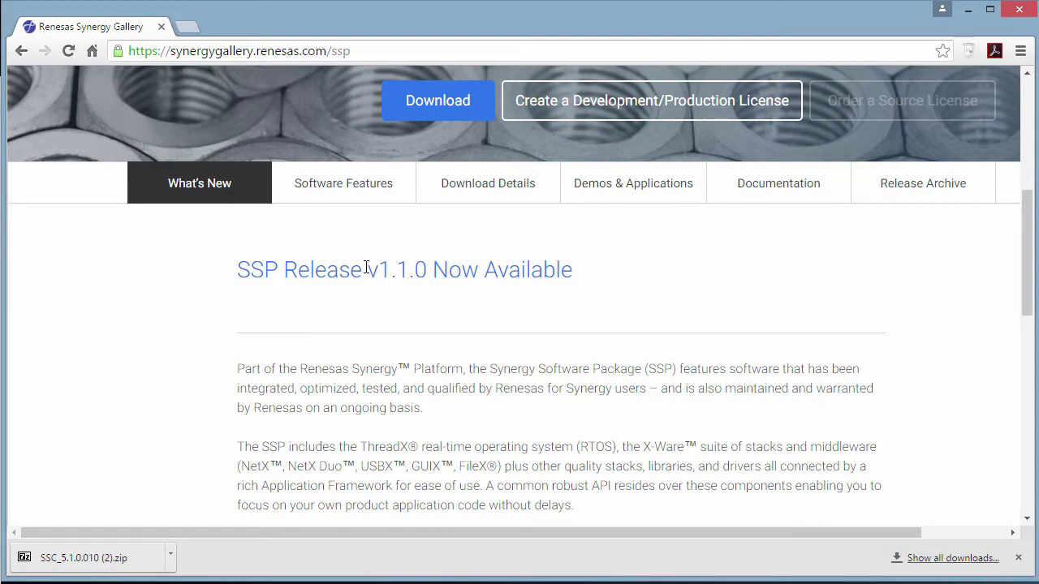
{"action": "left_click", "coordinate": [533, 192]}
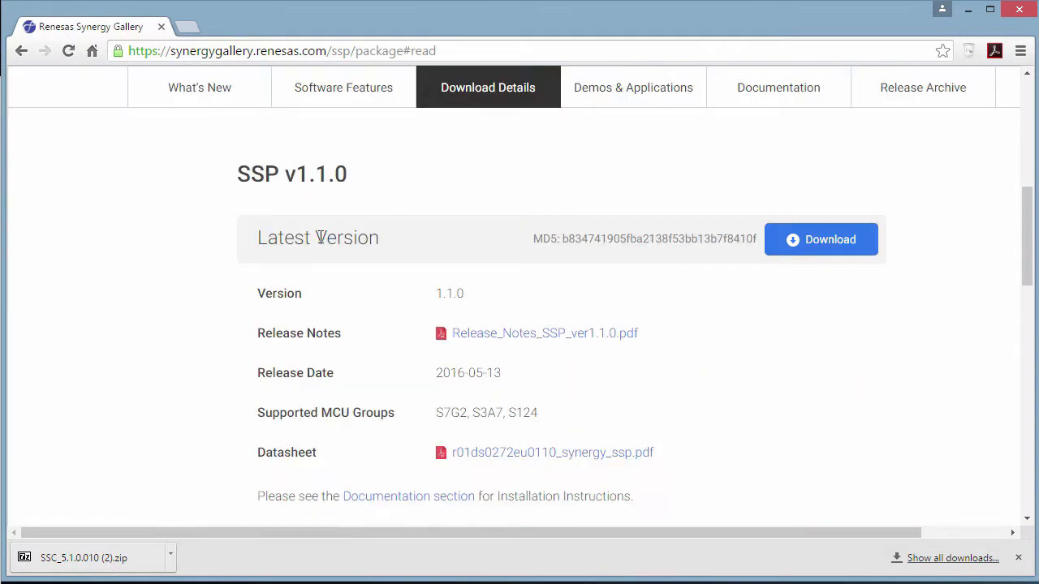
Download SSP v1.1.0, accepting the SSP Evaluation License Agreement, and copy the SSP distribution zip onto the desktop.
{"action": "left_click", "coordinate": [821, 249]}
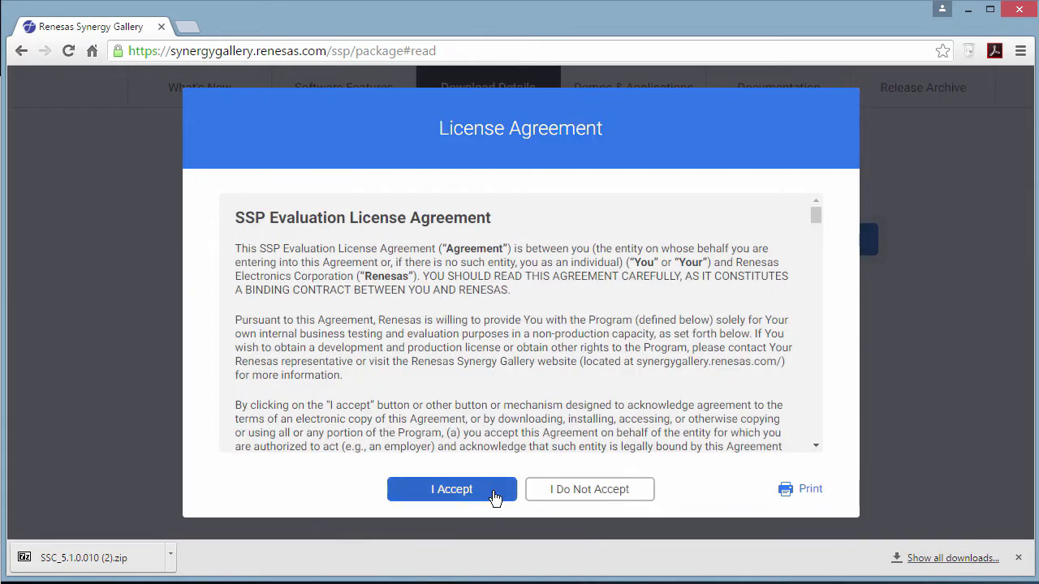
{"action": "left_click", "coordinate": [495, 492]}
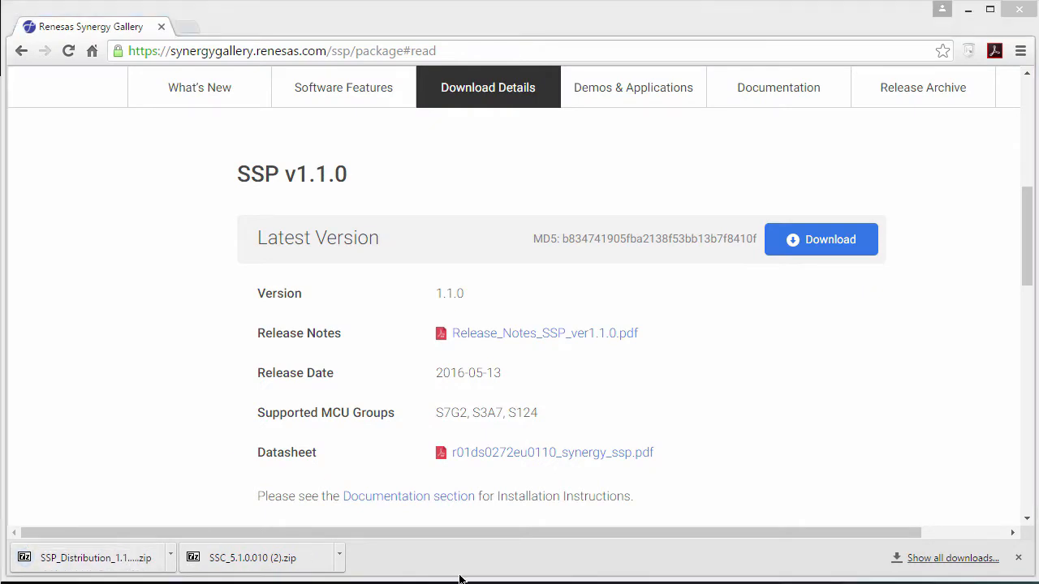
{"action": "left_click_drag", "start_coordinate": [460, 573], "coordinate": [480, 390]}
{"action": "left_click_drag", "start_coordinate": [64, 371], "coordinate": [230, 457]}
{"action": "left_click_drag", "start_coordinate": [366, 401], "coordinate": [346, 579]}
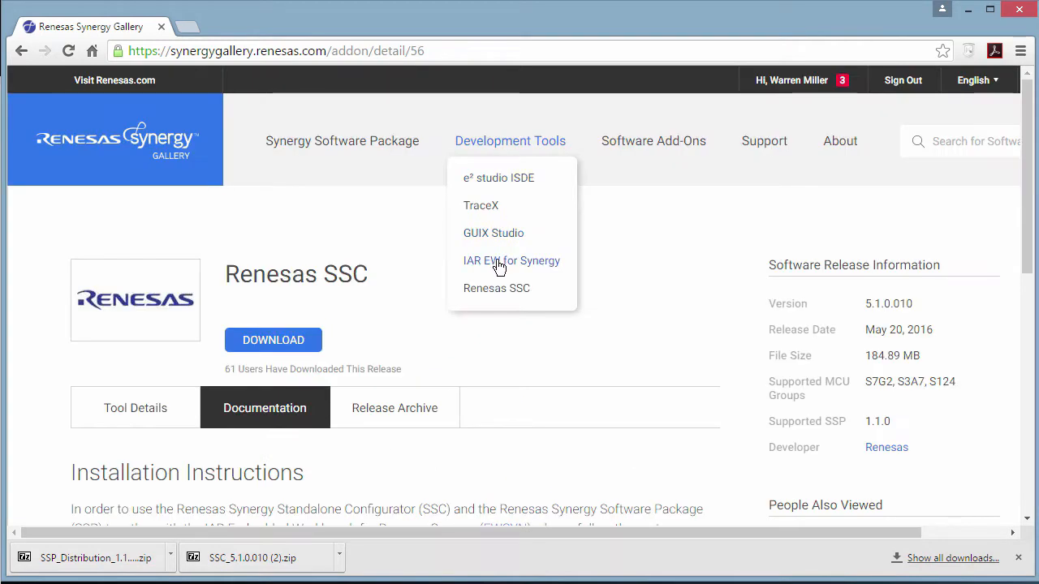
Download IAR EW for Synergy from the development tools, accepting the SSP Tool License Agreement.
{"action": "left_click", "coordinate": [499, 264]}
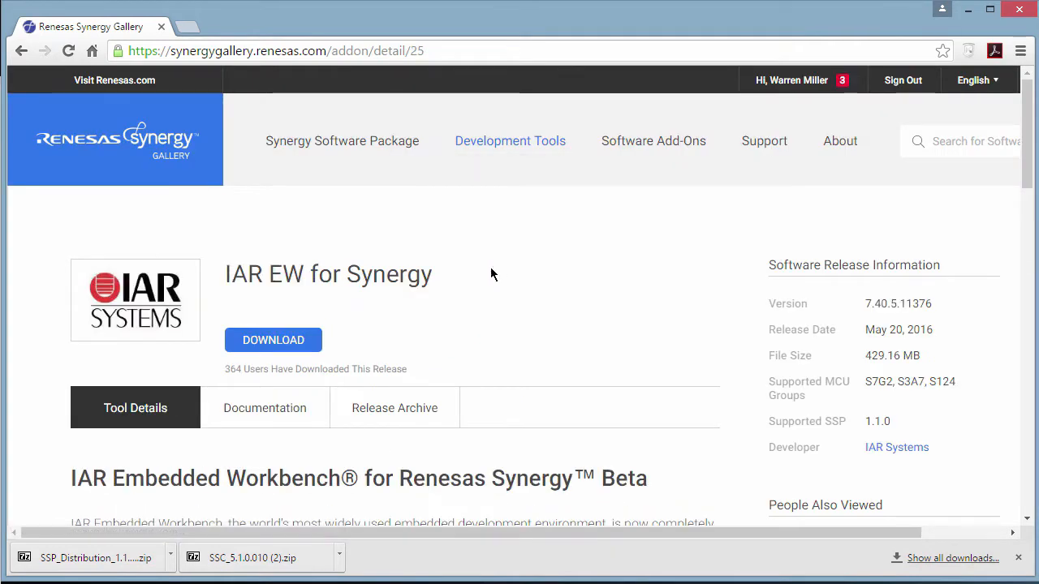
{"action": "scroll", "coordinate": [363, 309], "scroll_direction": "down", "scroll_amount": 2}
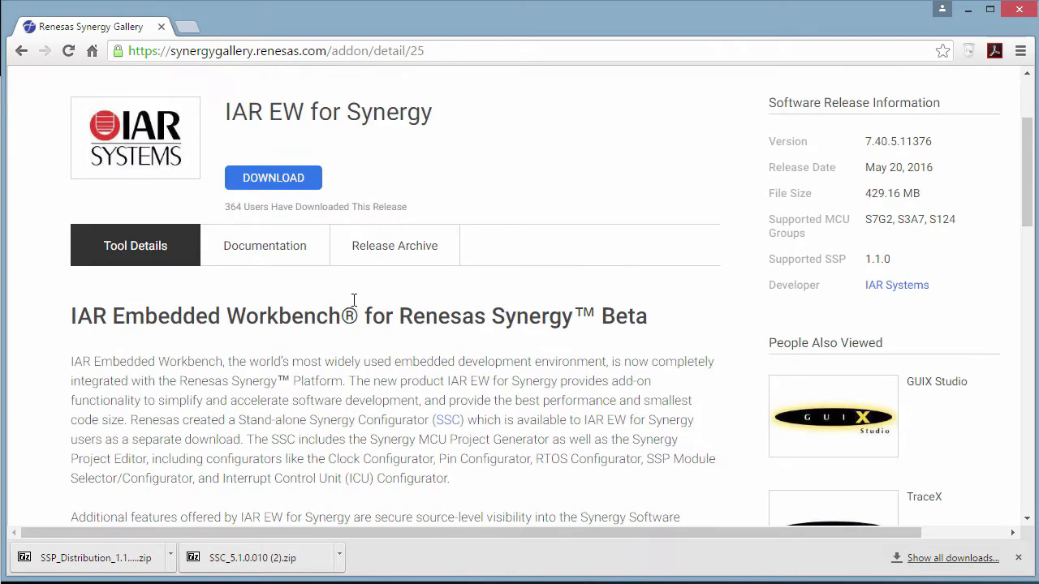
{"action": "left_click", "coordinate": [276, 179]}
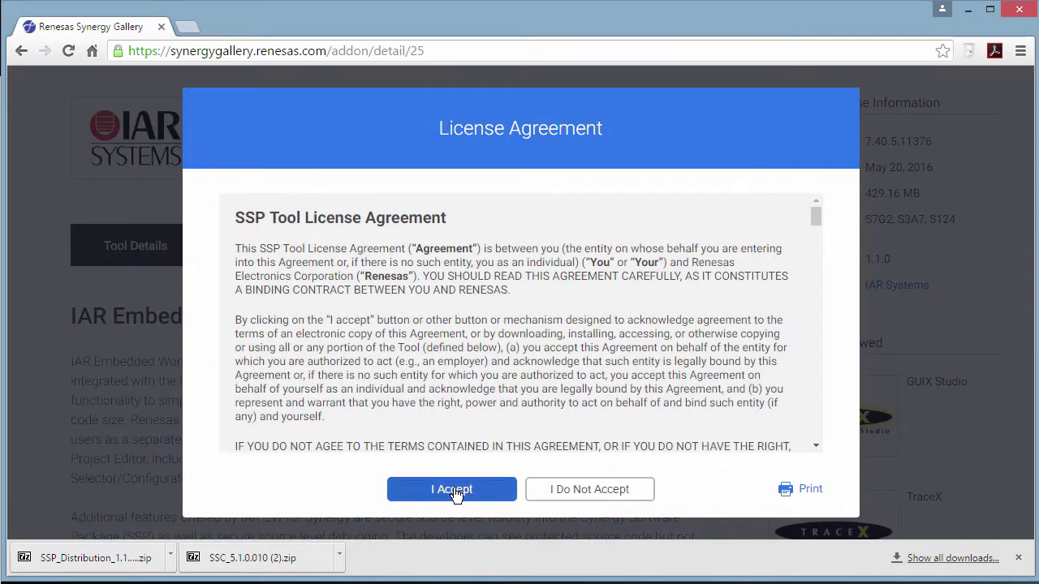
{"action": "left_click", "coordinate": [455, 491]}
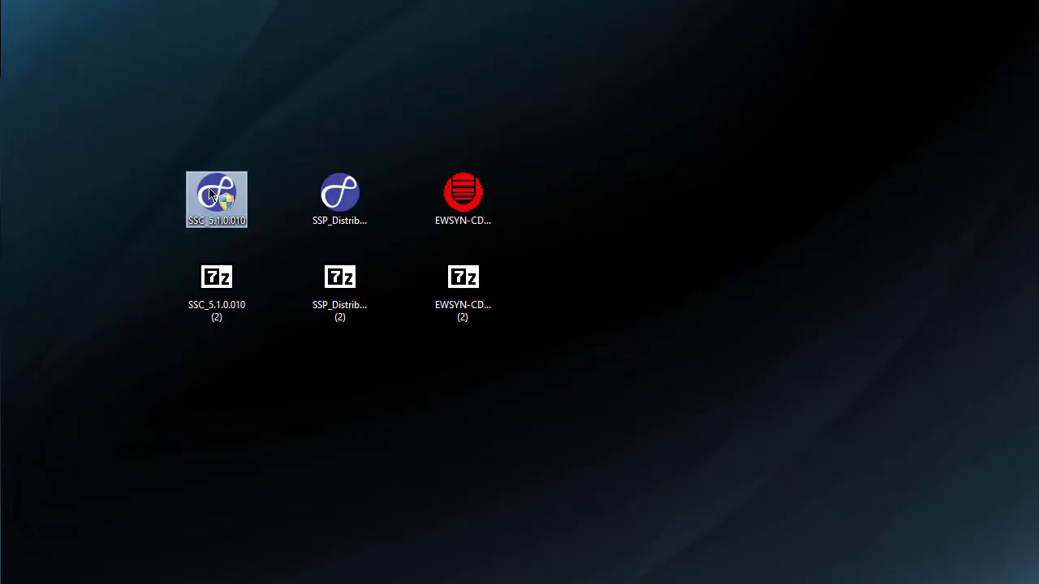
Install the Synergy Standalone Configurator from the desktop's SSC_5.1.0.010 installer into C:\Renesas\Synergy\SSC and finish the setup wizard.
{"action": "right_click", "coordinate": [210, 193]}
{"action": "left_click", "coordinate": [284, 216]}
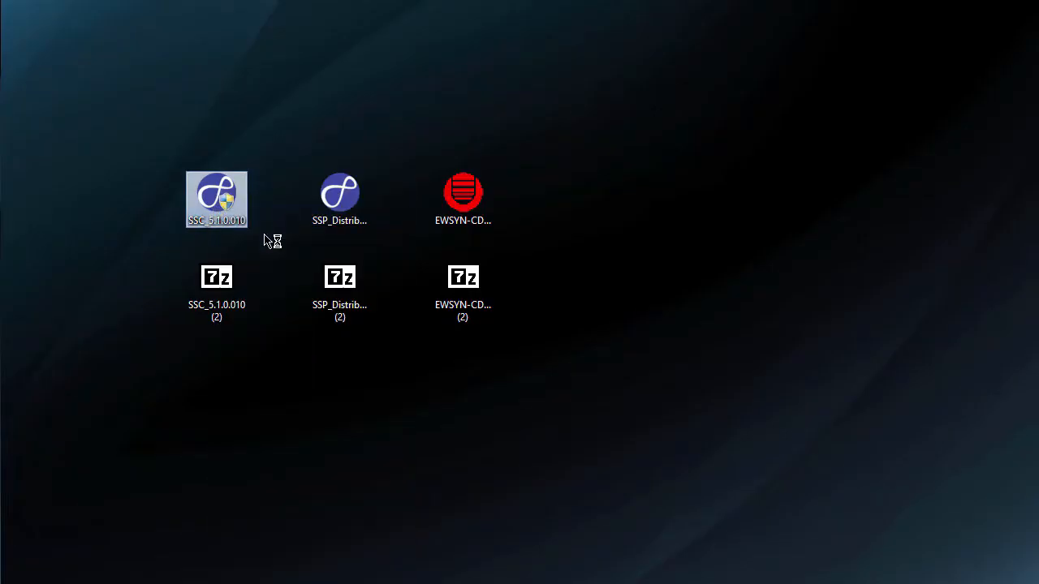
{"action": "left_click_drag", "start_coordinate": [656, 271], "coordinate": [585, 134]}
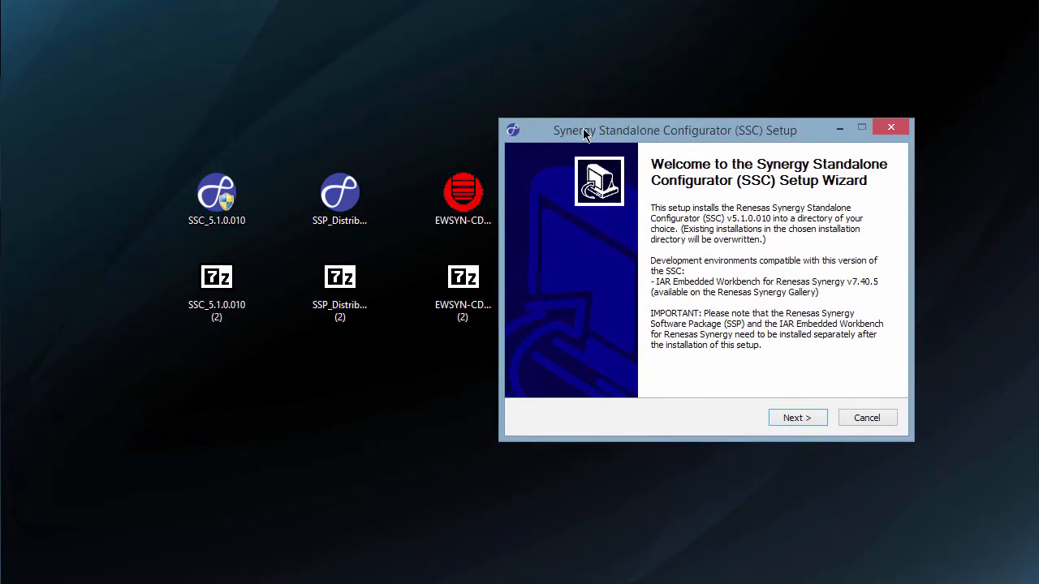
{"action": "left_click", "coordinate": [793, 418]}
{"action": "left_click", "coordinate": [794, 418]}
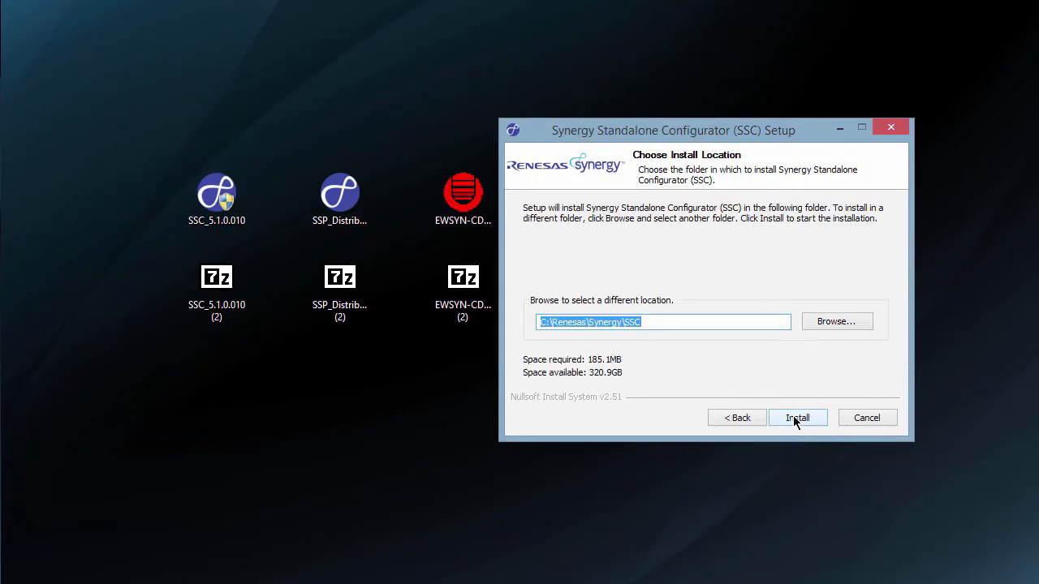
{"action": "left_click", "coordinate": [793, 418]}
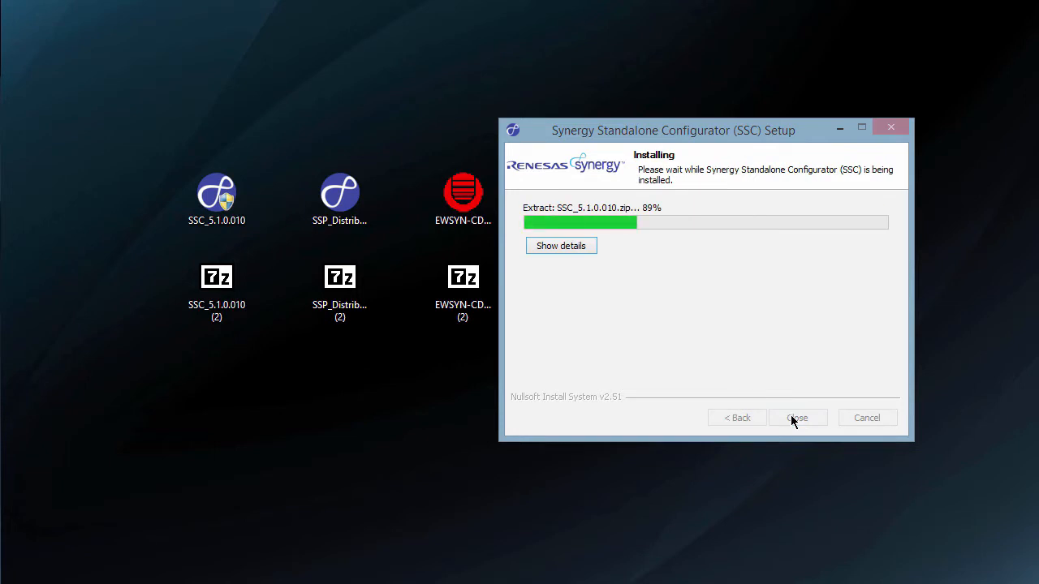
{"action": "left_click", "coordinate": [792, 418]}
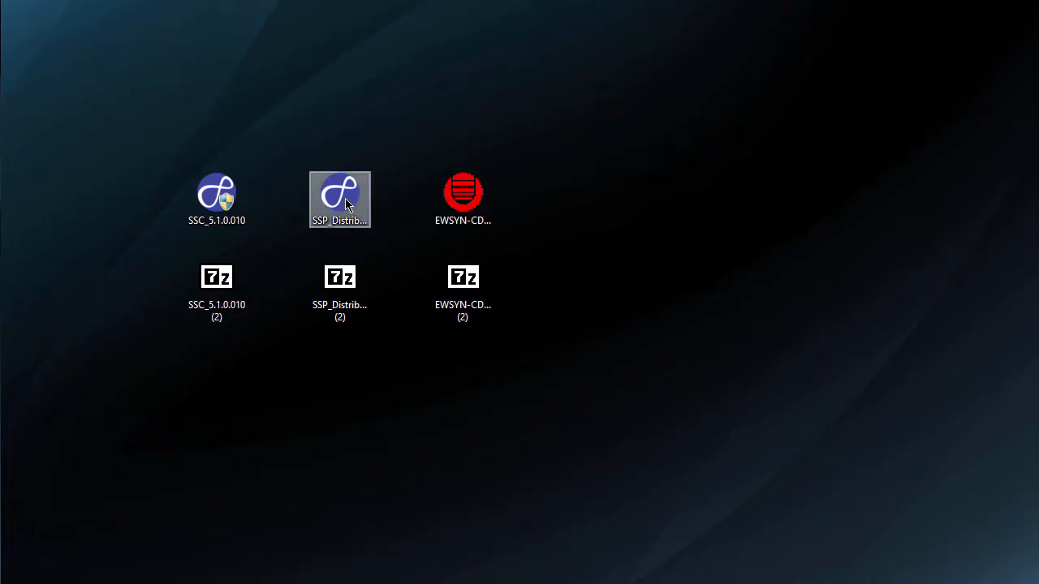
Run the SSP distribution installer from the desktop, accept the license agreement and keep the SSP_Release_Pack and SSP_Documentation components.
{"action": "left_click", "coordinate": [345, 199]}
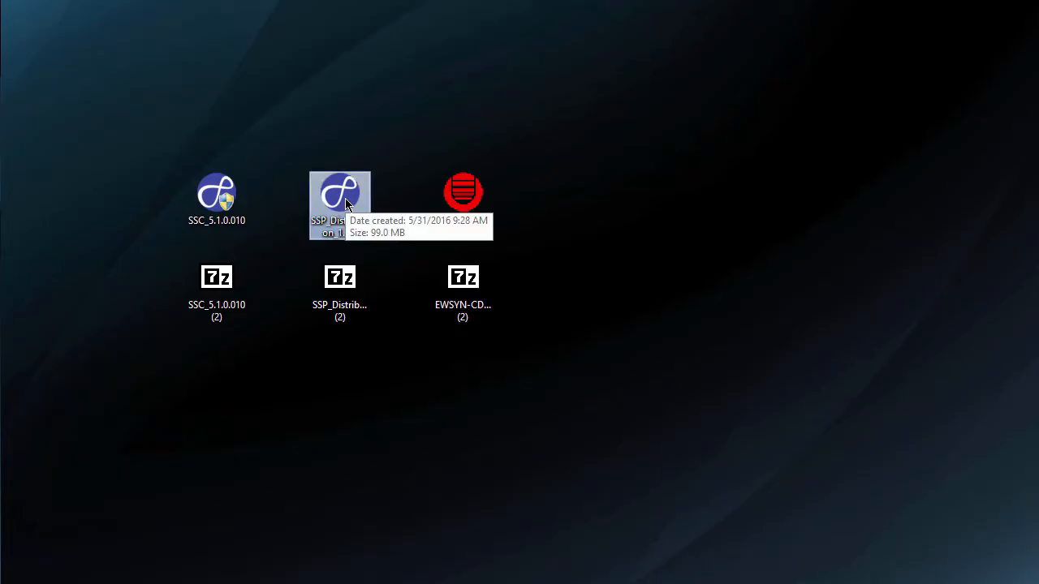
{"action": "double_click", "coordinate": [345, 200]}
{"action": "left_click_drag", "start_coordinate": [731, 275], "coordinate": [672, 103]}
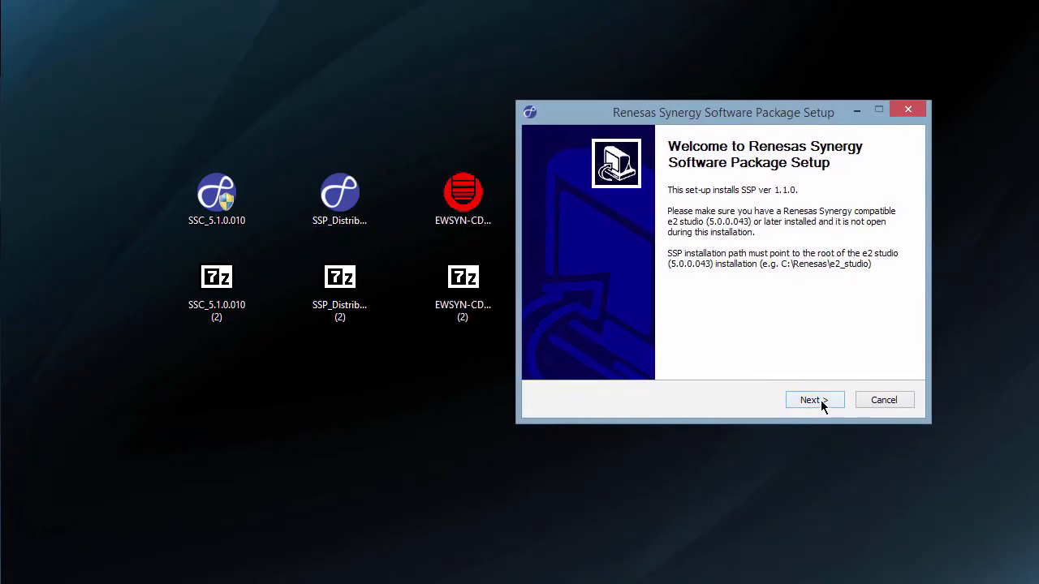
{"action": "left_click", "coordinate": [820, 402]}
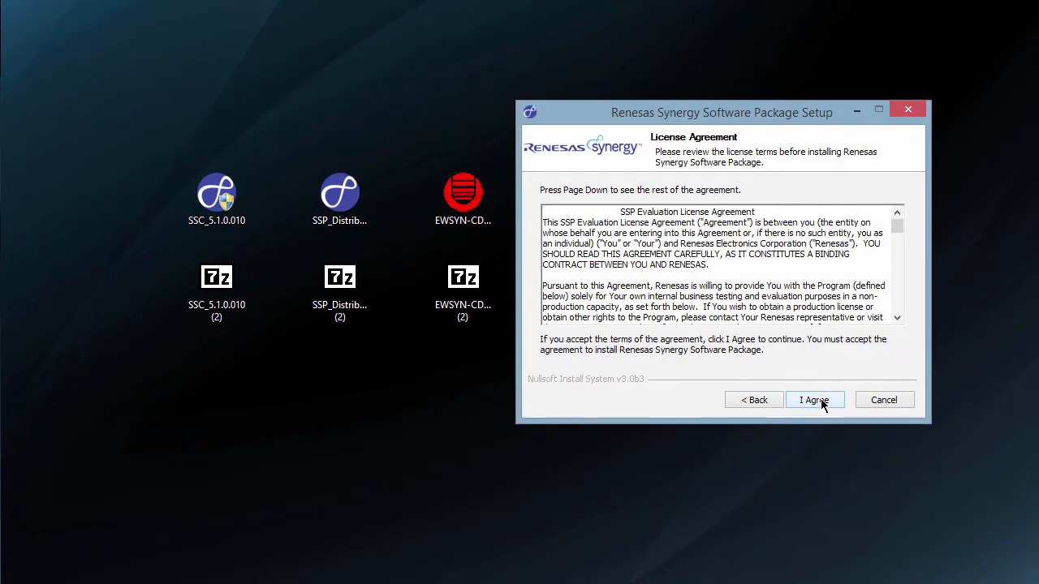
{"action": "left_click", "coordinate": [815, 400]}
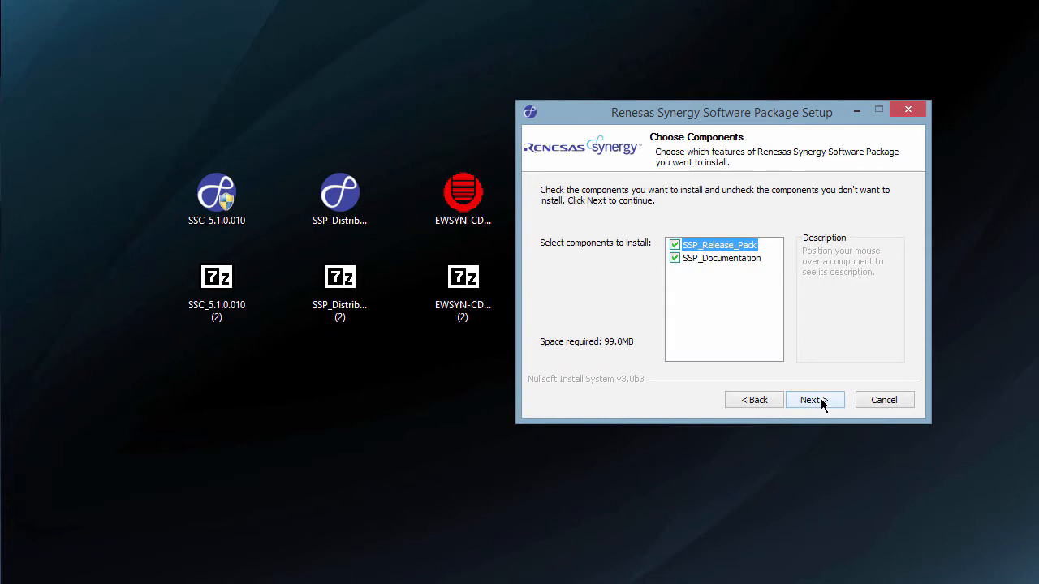
{"action": "left_click", "coordinate": [813, 401]}
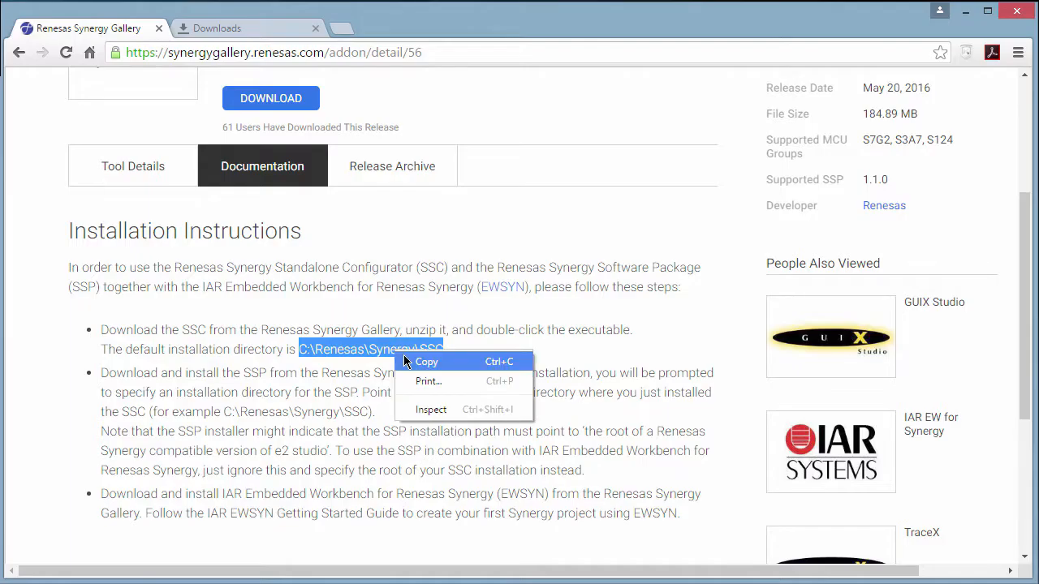
Copy the SSC directory path from the web installation instructions, set the SSP install location to C:\Renesas\Synergy\SSC and start the installation.
{"action": "left_click", "coordinate": [415, 360]}
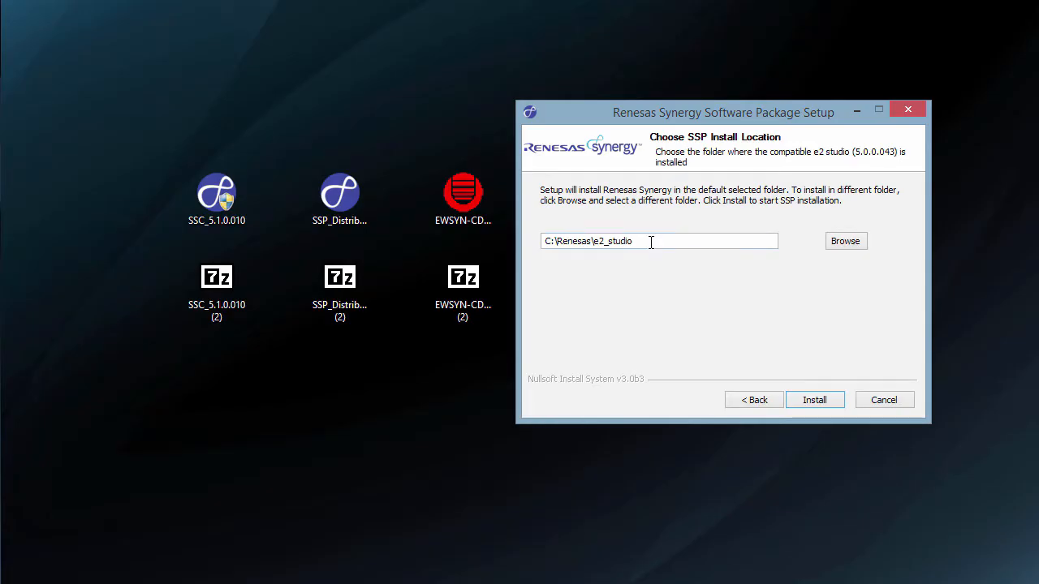
{"action": "left_click_drag", "start_coordinate": [651, 242], "coordinate": [537, 241]}
{"action": "right_click", "coordinate": [572, 240]}
{"action": "left_click", "coordinate": [631, 309]}
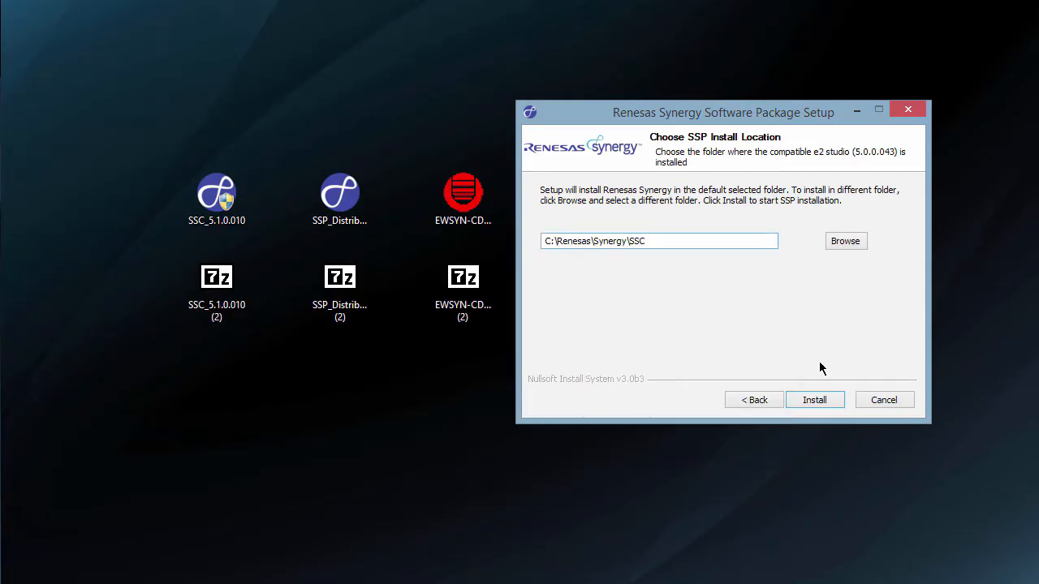
{"action": "left_click", "coordinate": [815, 399]}
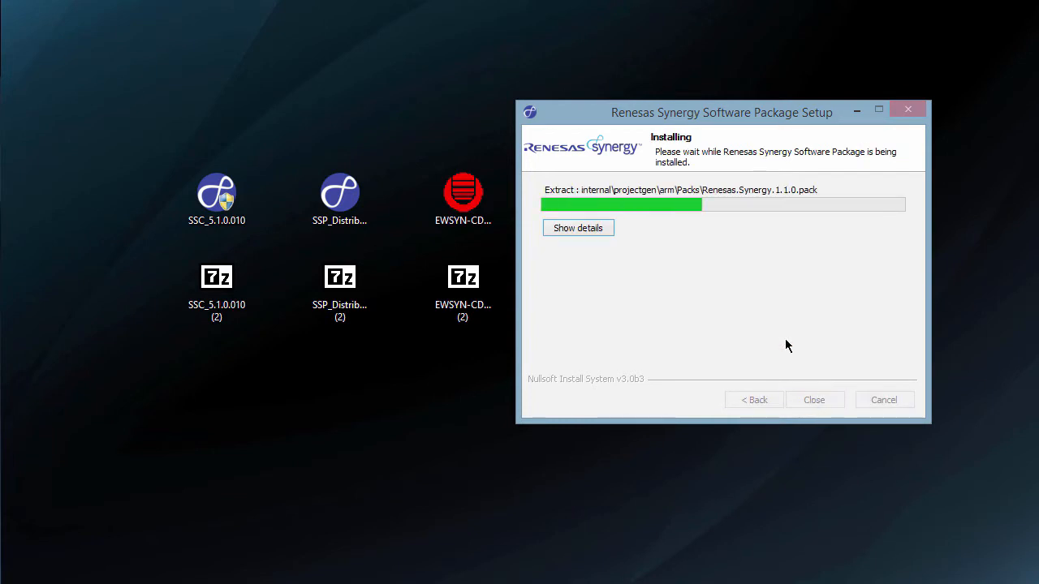
Install the SSP documentation into C:\Renesas\Synergy\SSC and close both completed setup wizards.
{"action": "right_click", "coordinate": [668, 465]}
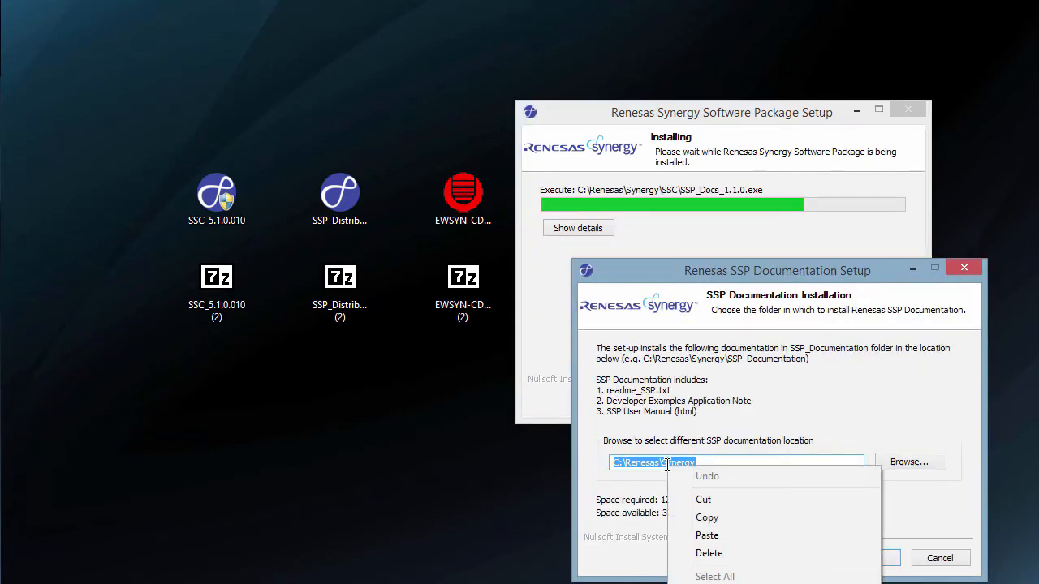
{"action": "left_click", "coordinate": [712, 537]}
{"action": "left_click", "coordinate": [870, 558]}
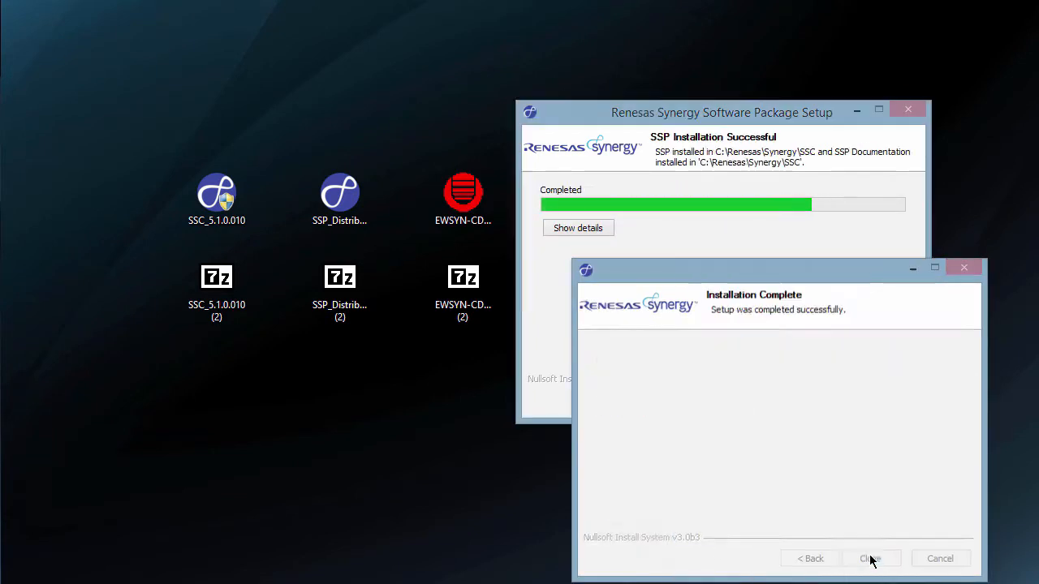
{"action": "left_click", "coordinate": [867, 558]}
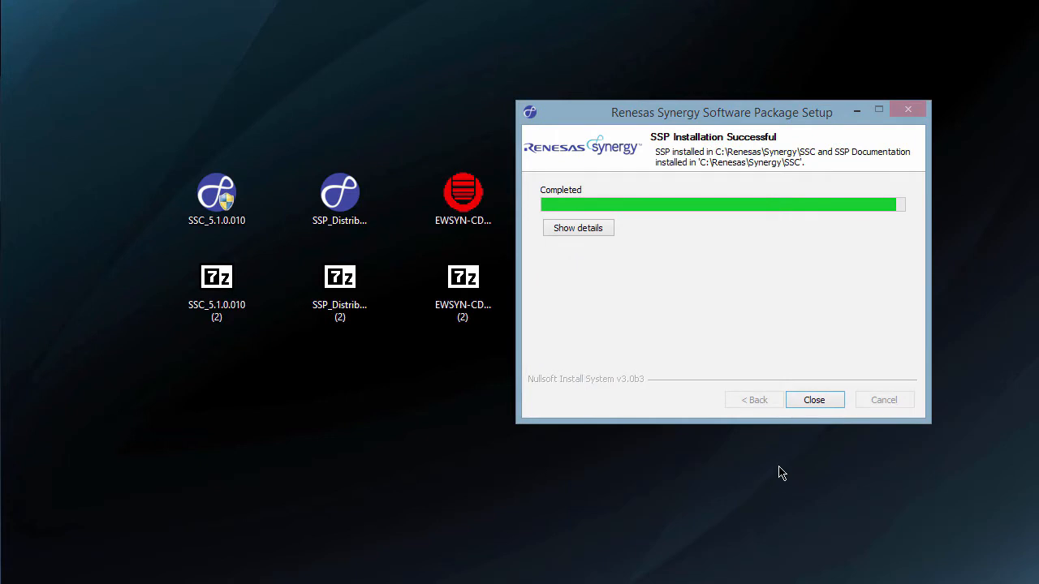
{"action": "left_click", "coordinate": [808, 399]}
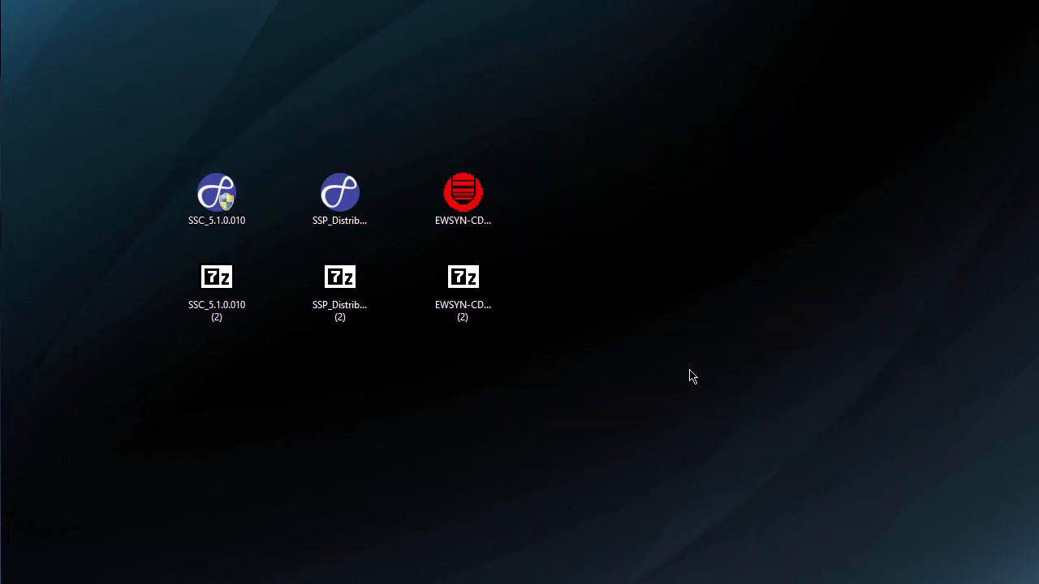
Run the EWSYN installer from the desktop, start the IAR Embedded Workbench installation and accept its license agreement.
{"action": "left_click", "coordinate": [469, 200]}
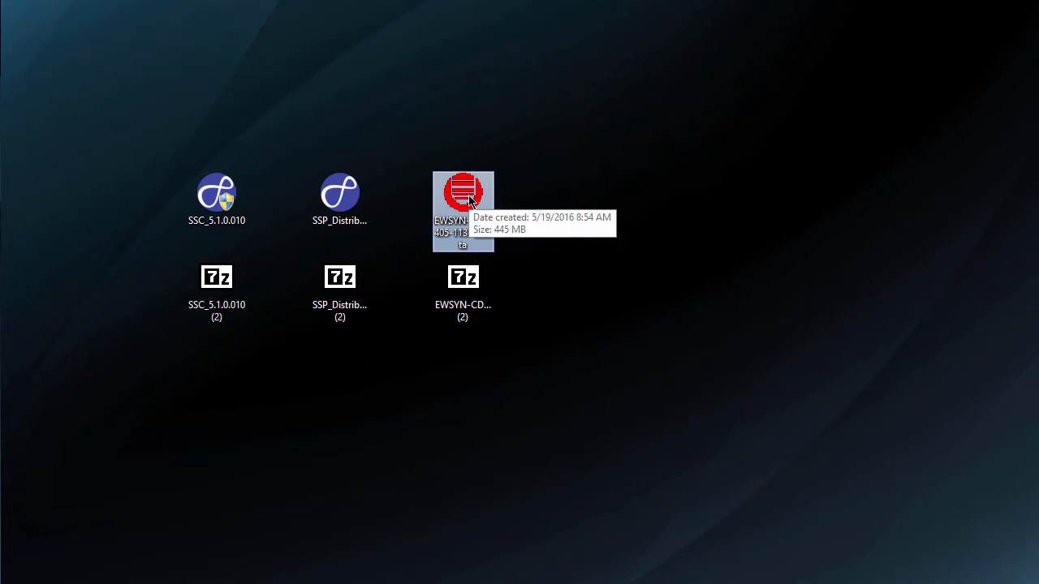
{"action": "double_click", "coordinate": [469, 200]}
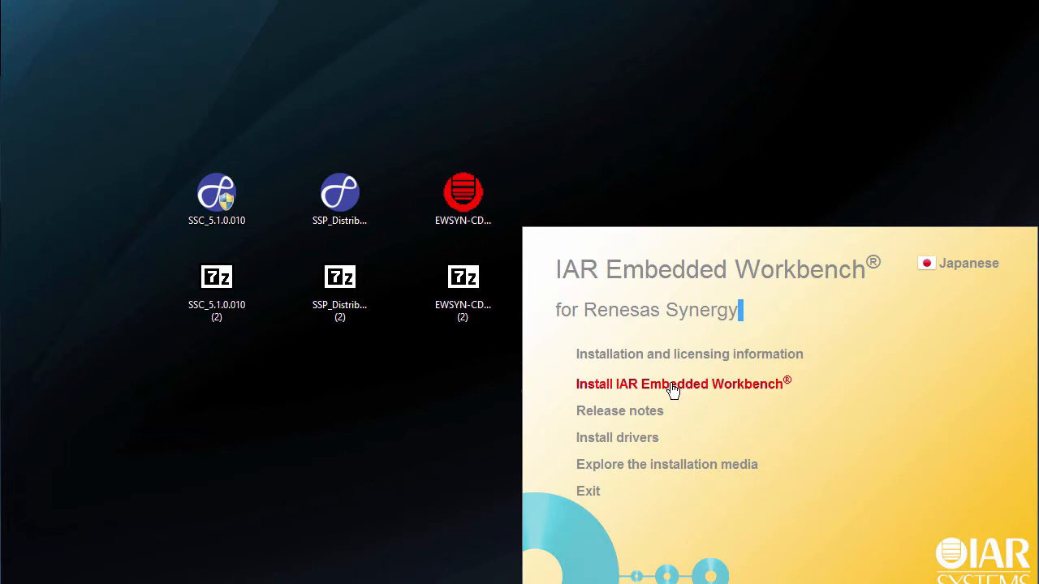
{"action": "left_click", "coordinate": [673, 391]}
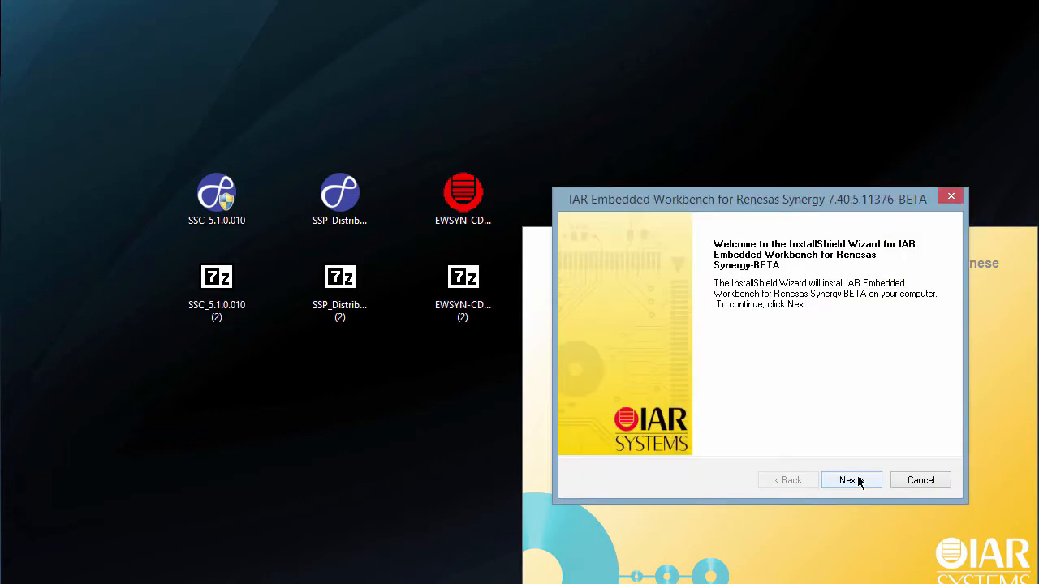
{"action": "left_click", "coordinate": [850, 481]}
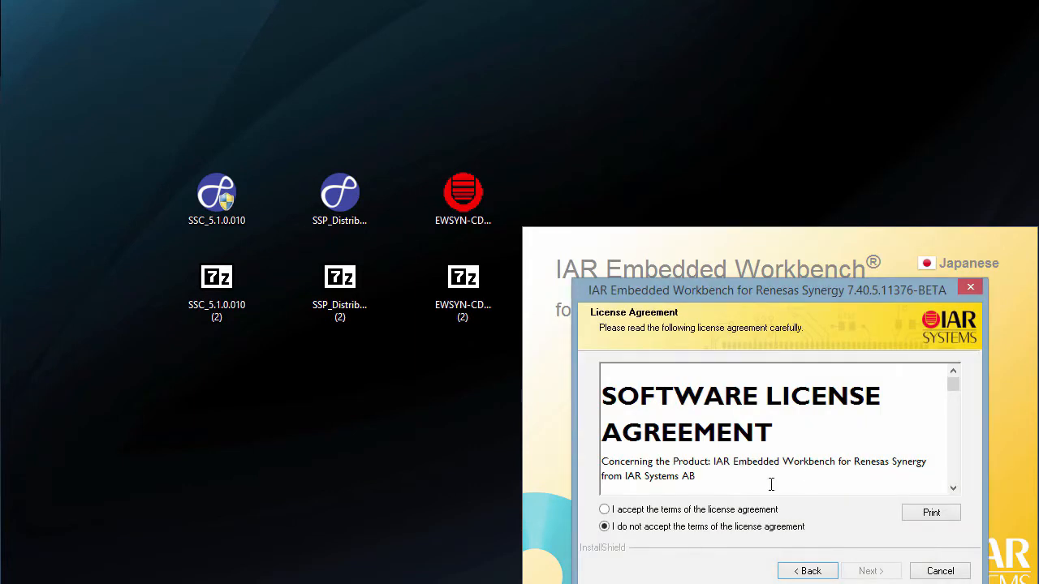
{"action": "left_click", "coordinate": [605, 510]}
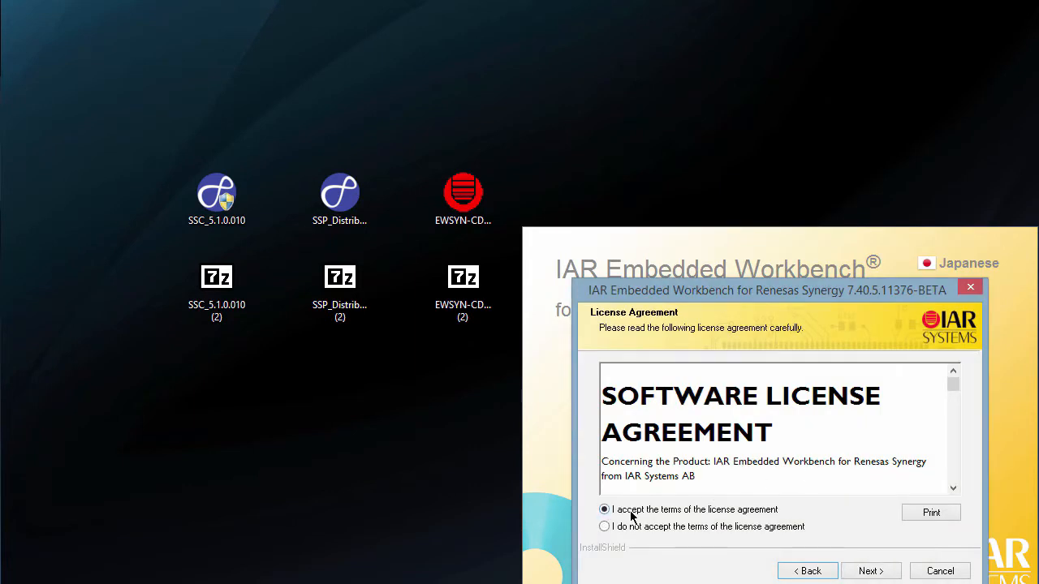
{"action": "left_click", "coordinate": [868, 571]}
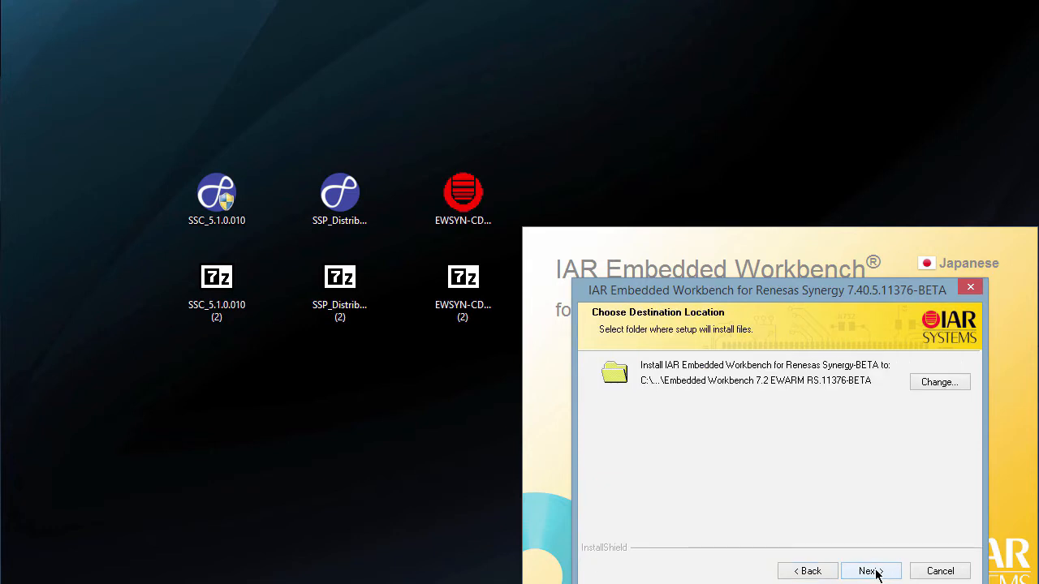
Install IAR Embedded Workbench with the default destination and program folder, then finish without the release notes but with the workbench launched.
{"action": "left_click", "coordinate": [869, 571]}
{"action": "left_click", "coordinate": [871, 572]}
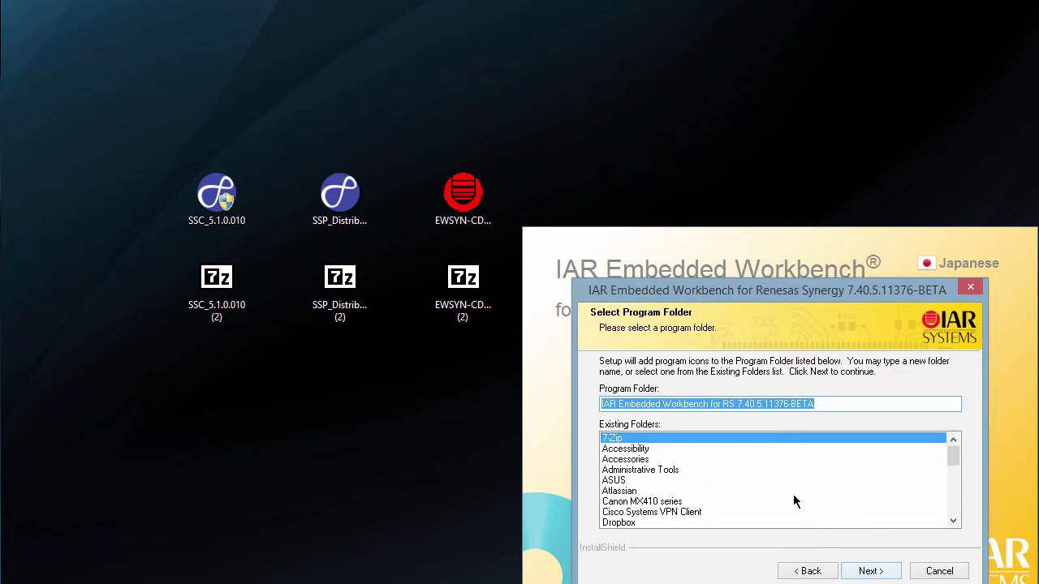
{"action": "left_click", "coordinate": [867, 570]}
{"action": "left_click", "coordinate": [866, 571]}
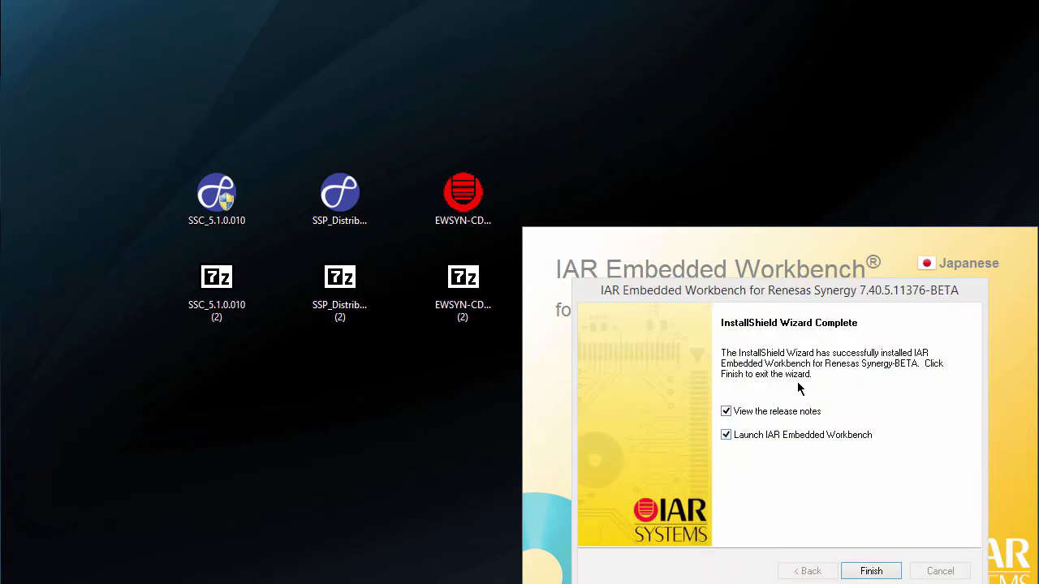
{"action": "left_click", "coordinate": [726, 411]}
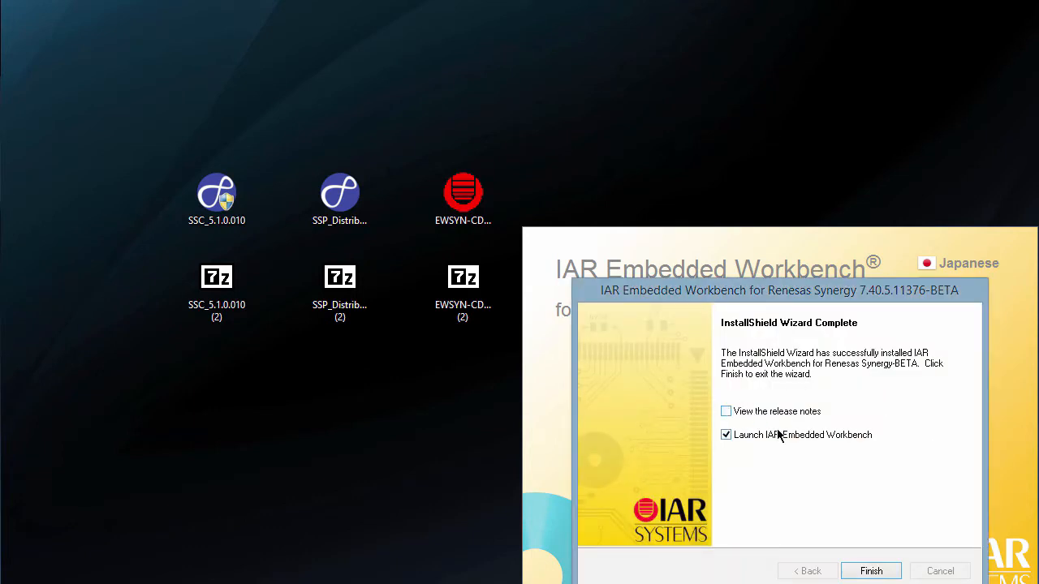
{"action": "left_click", "coordinate": [871, 571]}
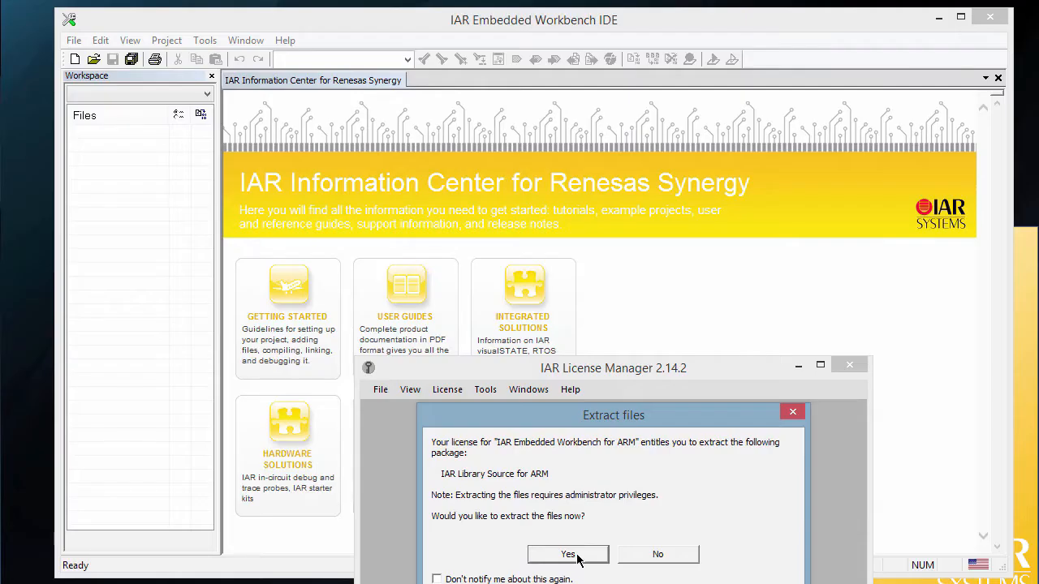
Extract the IAR Library Source for ARM package and finish its installation wizard.
{"action": "left_click", "coordinate": [577, 556]}
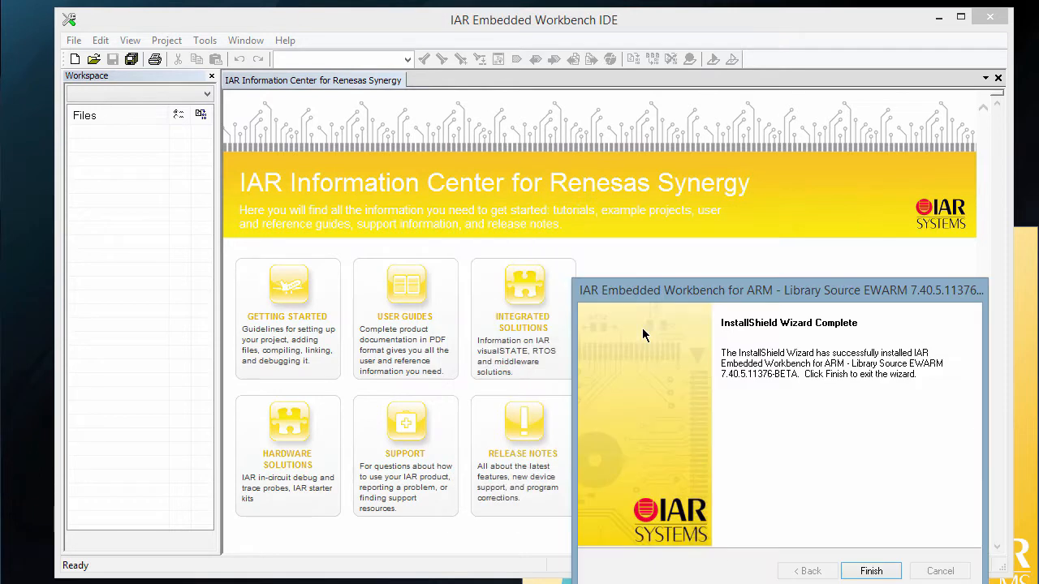
{"action": "left_click_drag", "start_coordinate": [721, 301], "coordinate": [580, 217]}
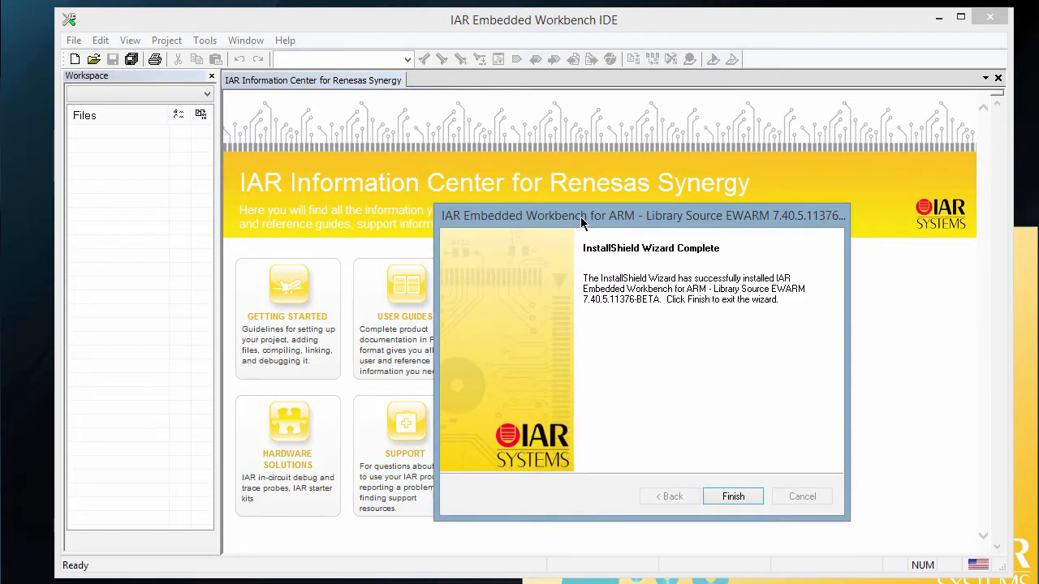
{"action": "left_click", "coordinate": [733, 496]}
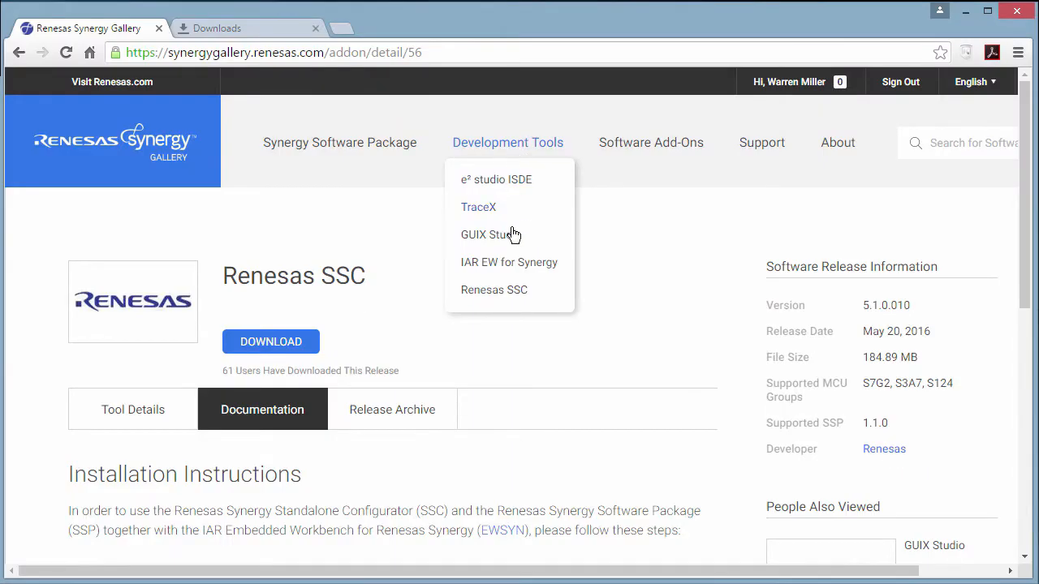
Open the IAR EW for Synergy documentation in the Synergy Gallery and follow its license key request link to the email address field.
{"action": "left_click", "coordinate": [510, 268]}
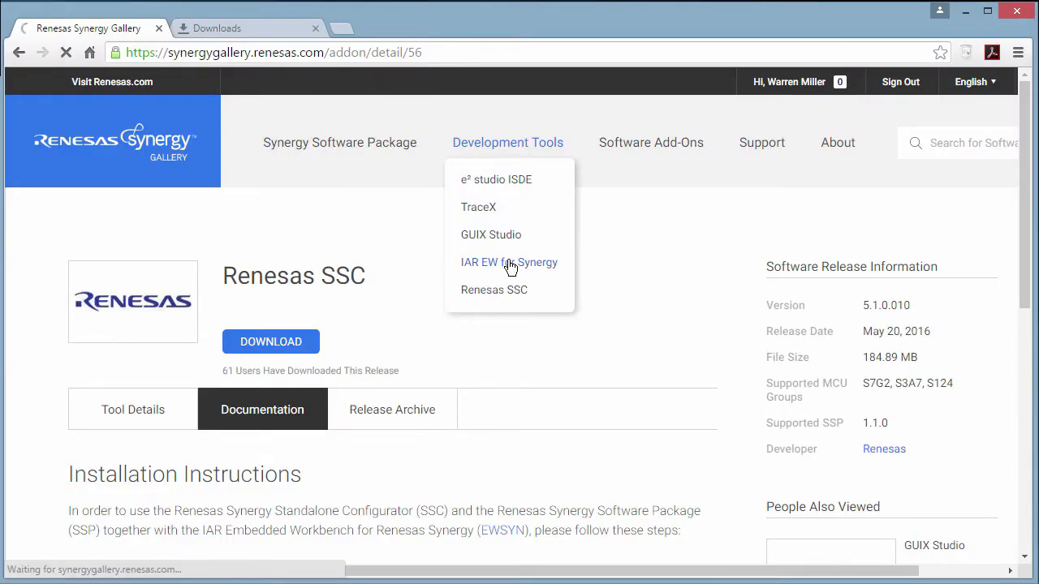
{"action": "scroll", "coordinate": [359, 367], "scroll_direction": "down", "scroll_amount": 3}
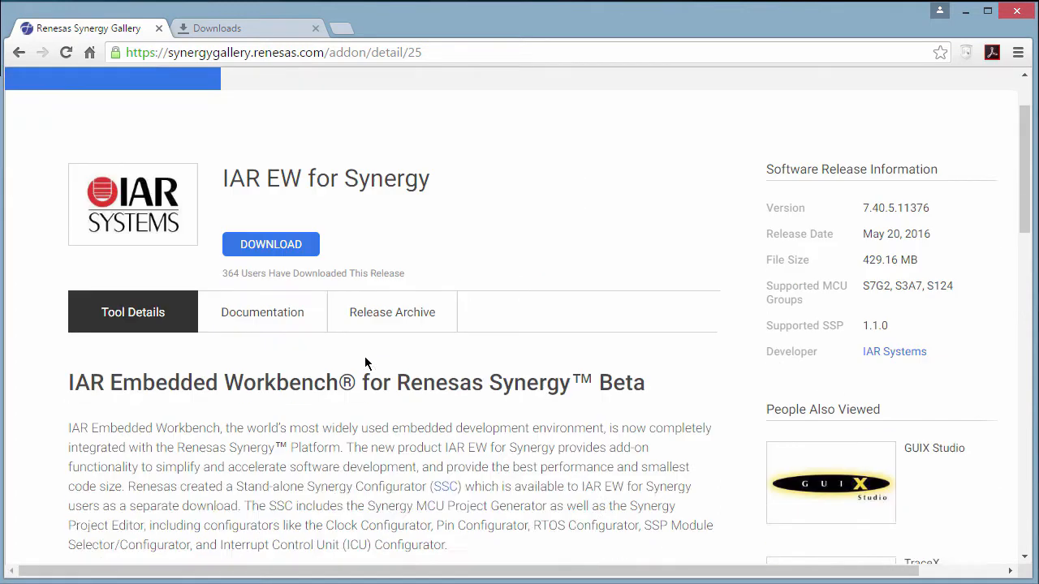
{"action": "left_click", "coordinate": [291, 174]}
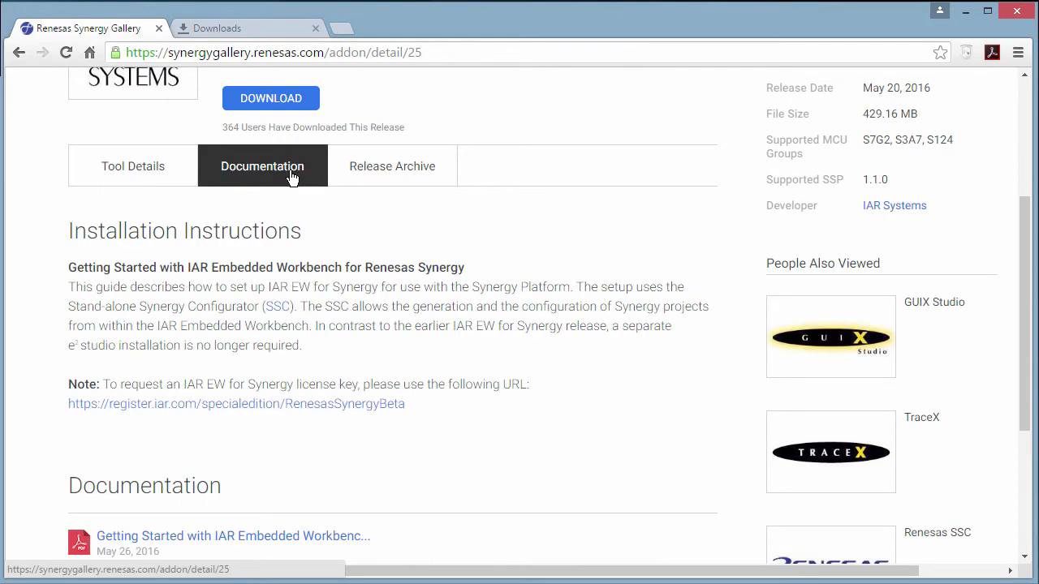
{"action": "scroll", "coordinate": [418, 297], "scroll_direction": "down", "scroll_amount": 2}
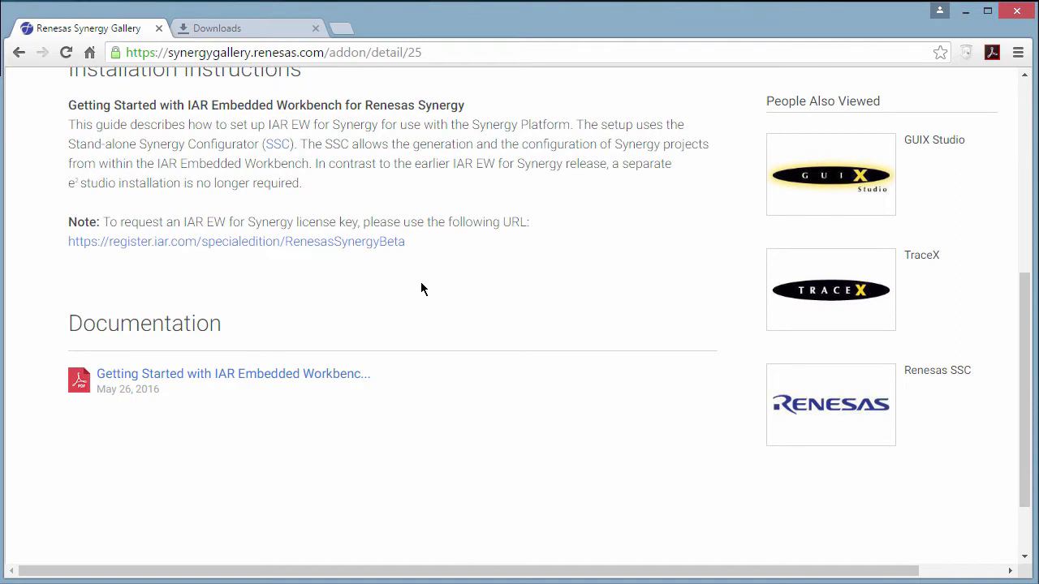
{"action": "left_click", "coordinate": [267, 243]}
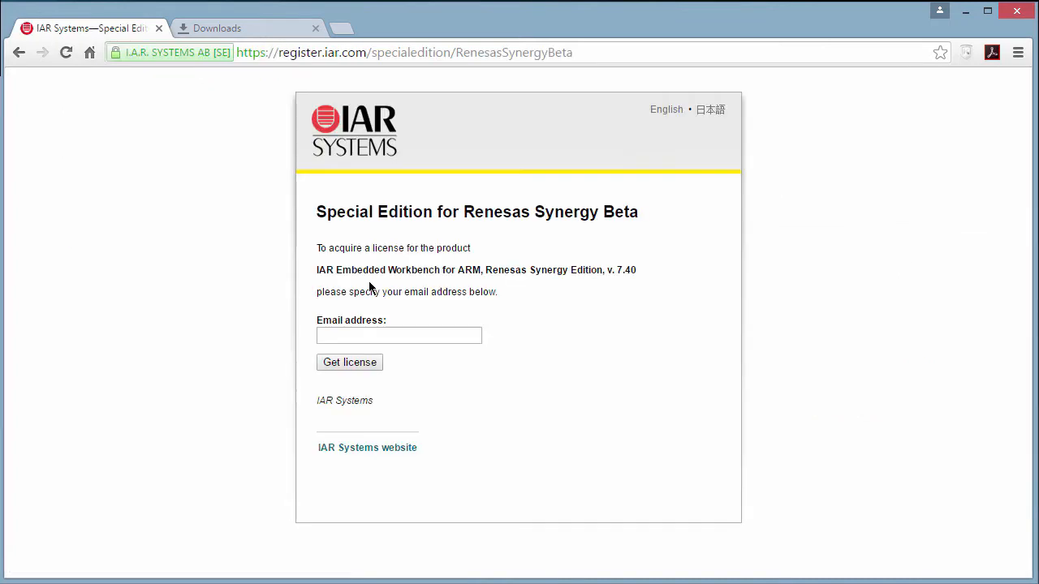
{"action": "left_click", "coordinate": [400, 339]}
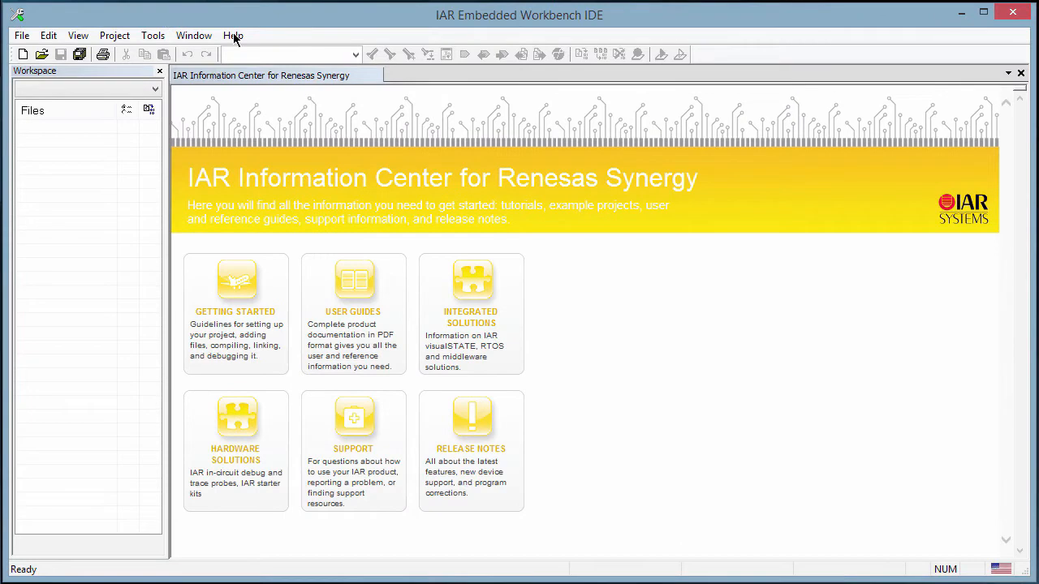
Open the License Manager from IAR Embedded Workbench and start the license activation wizard.
{"action": "left_click", "coordinate": [233, 35]}
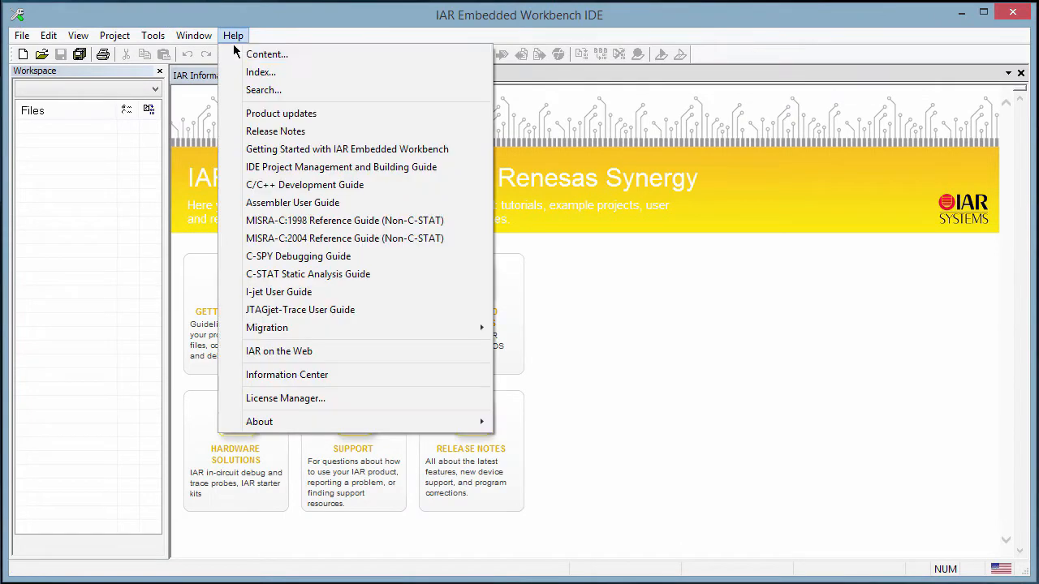
{"action": "left_click", "coordinate": [341, 399]}
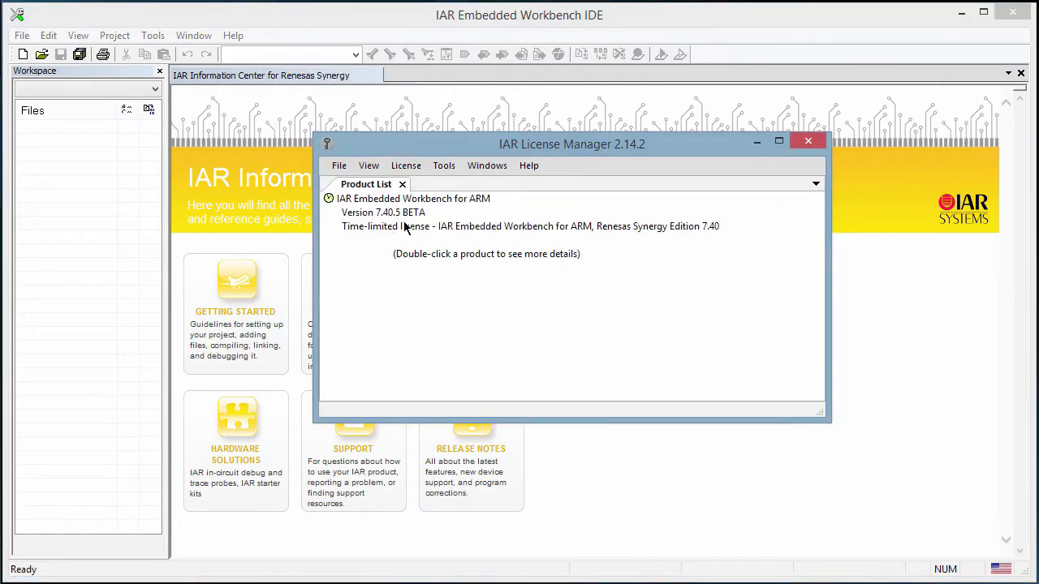
{"action": "left_click", "coordinate": [406, 166]}
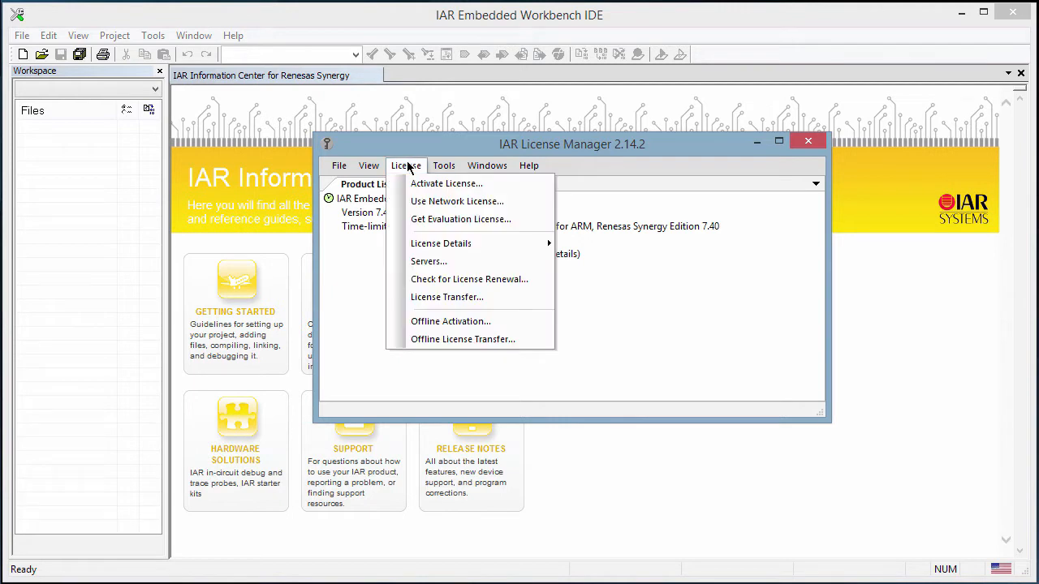
{"action": "left_click", "coordinate": [435, 183]}
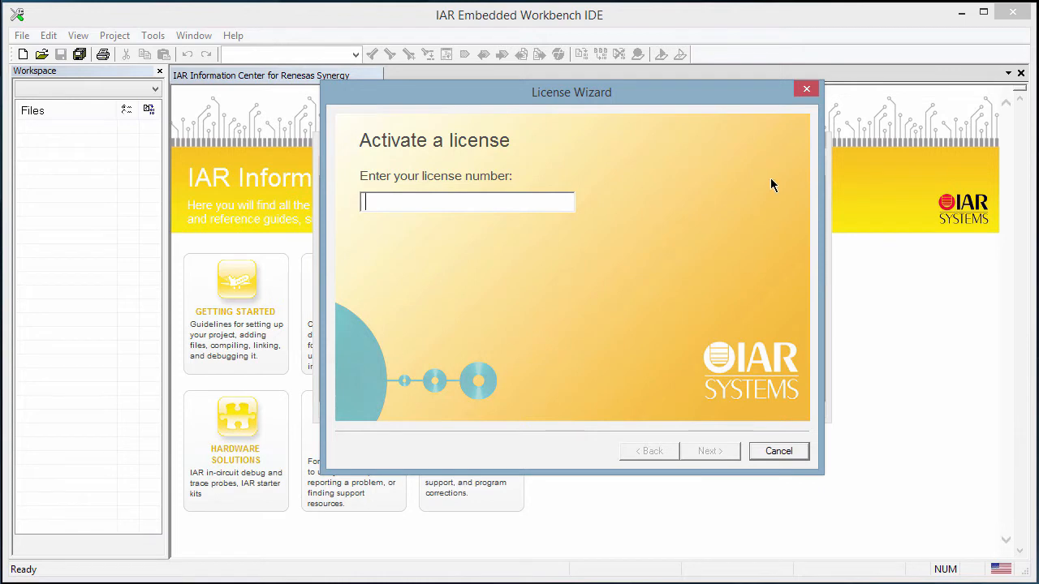
Close the license activation wizard and start a new ARM project from the Renesas Synergy Project template.
{"action": "left_click", "coordinate": [806, 89]}
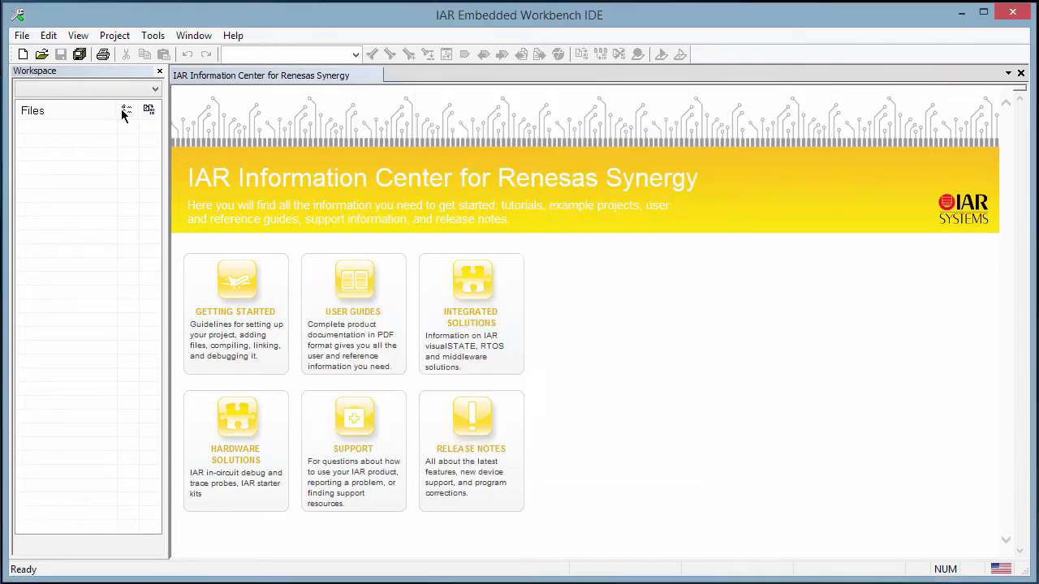
{"action": "left_click", "coordinate": [114, 35]}
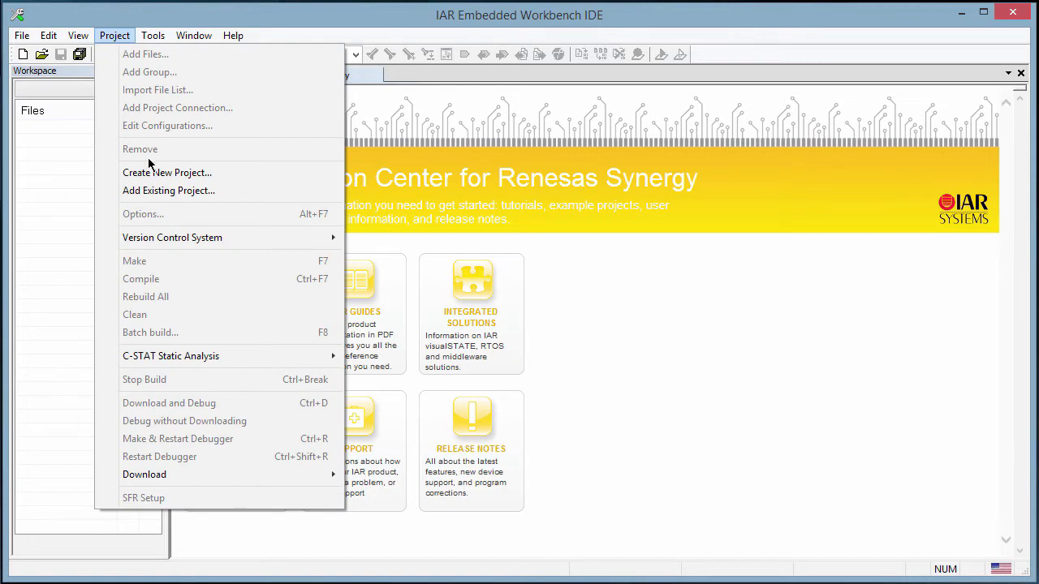
{"action": "left_click", "coordinate": [176, 173]}
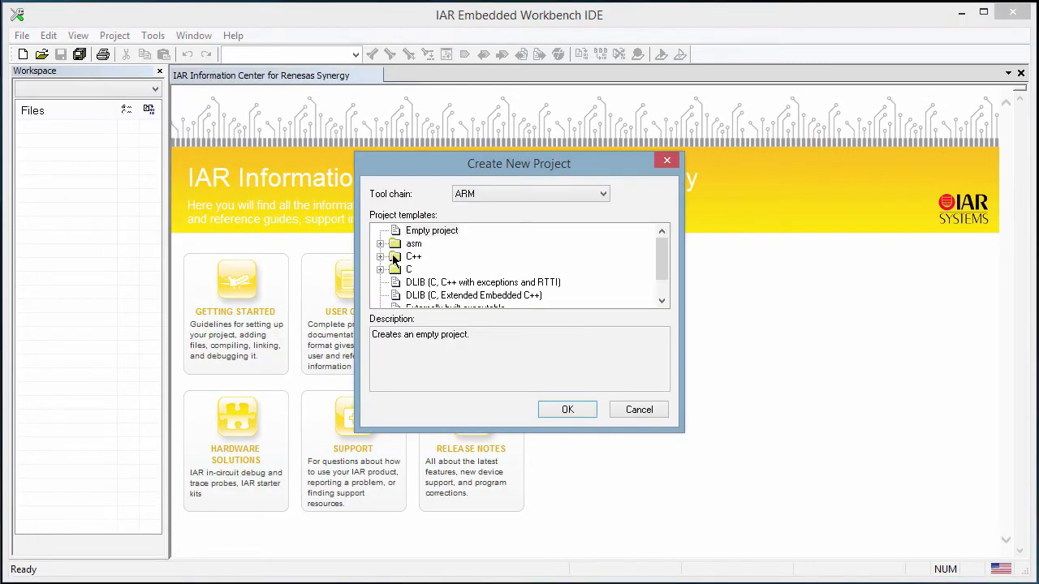
{"action": "double_click", "coordinate": [662, 301]}
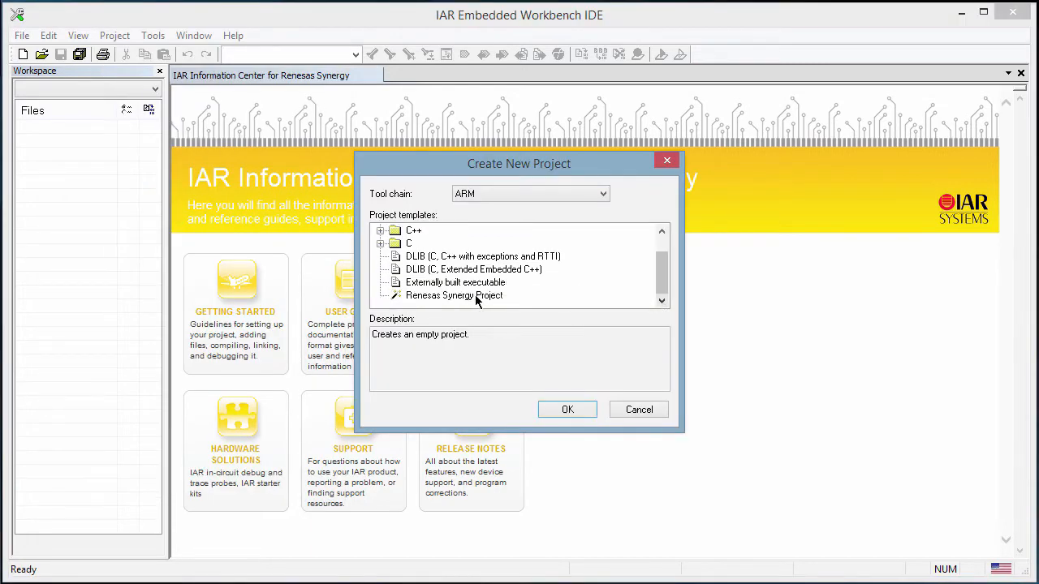
{"action": "left_click", "coordinate": [480, 296]}
{"action": "left_click", "coordinate": [572, 410]}
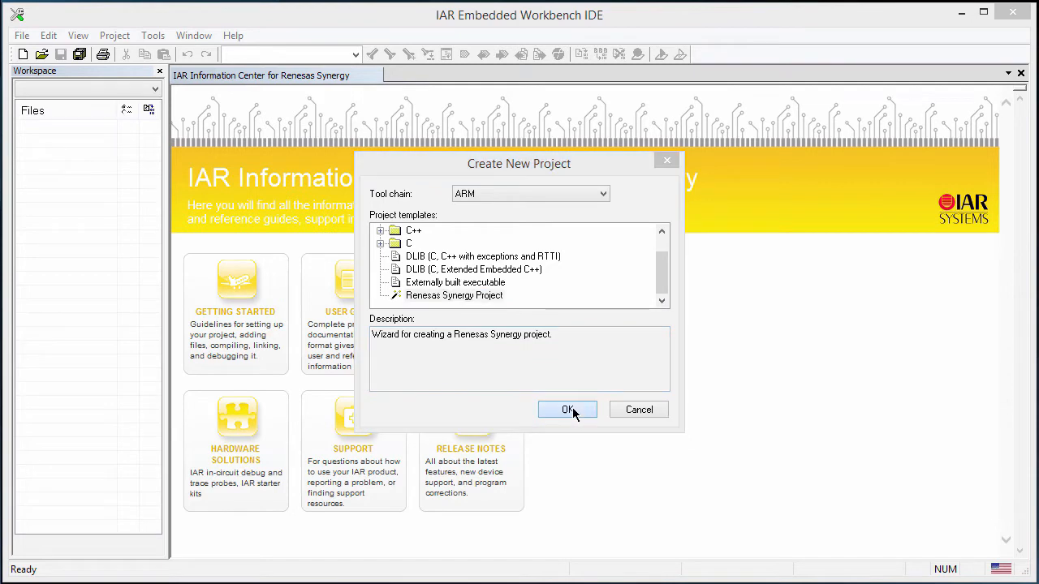
Save the workspace as MyWorkSpace and, accepting the default SSC location and license file, save the project as MyProject in Documents.
{"action": "type", "text": "MyWorkSpace"}
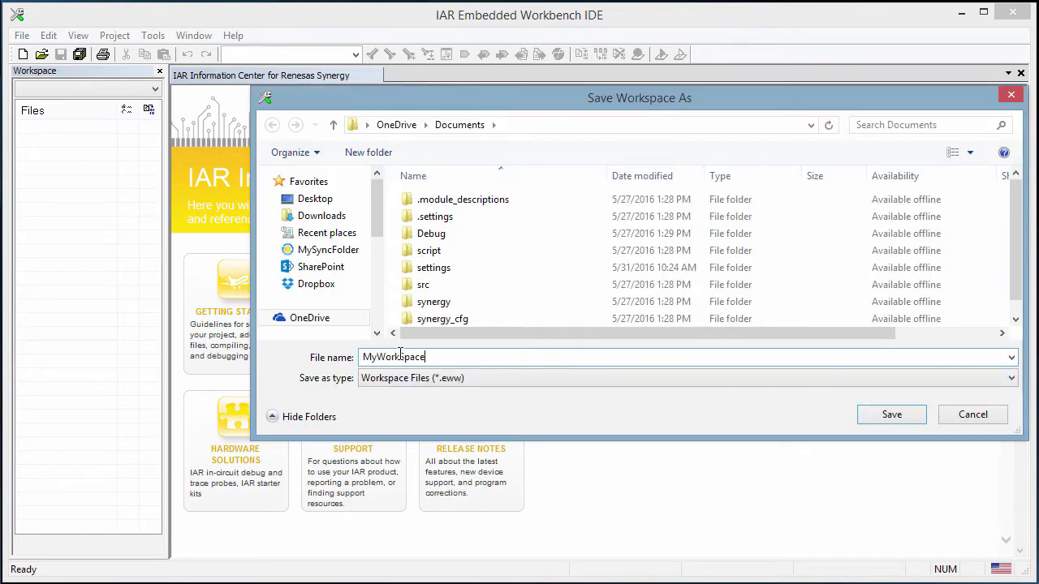
{"action": "left_click", "coordinate": [892, 415]}
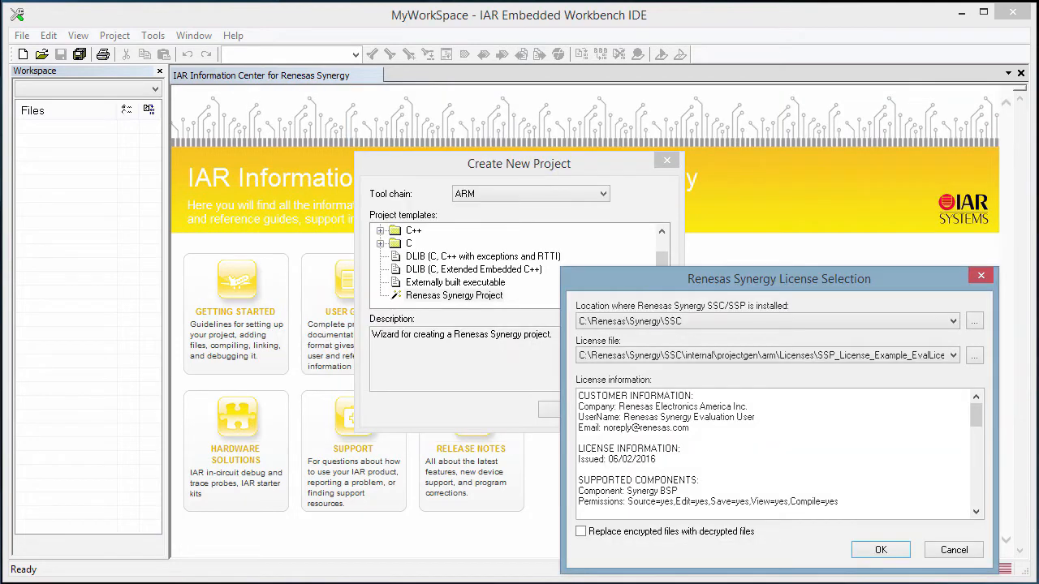
{"action": "left_click", "coordinate": [881, 550]}
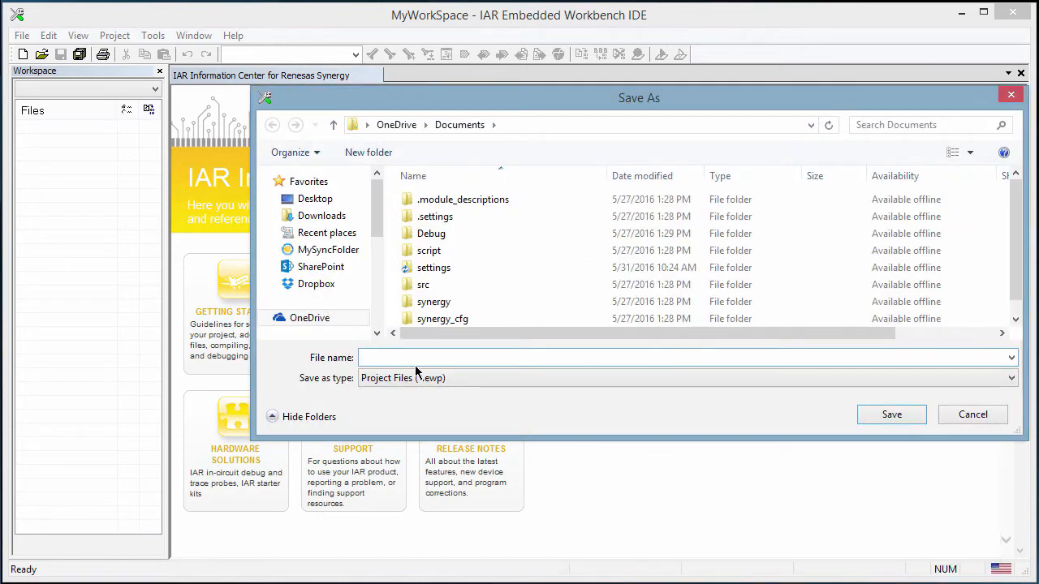
{"action": "type", "text": "MyProject"}
{"action": "left_click", "coordinate": [890, 416]}
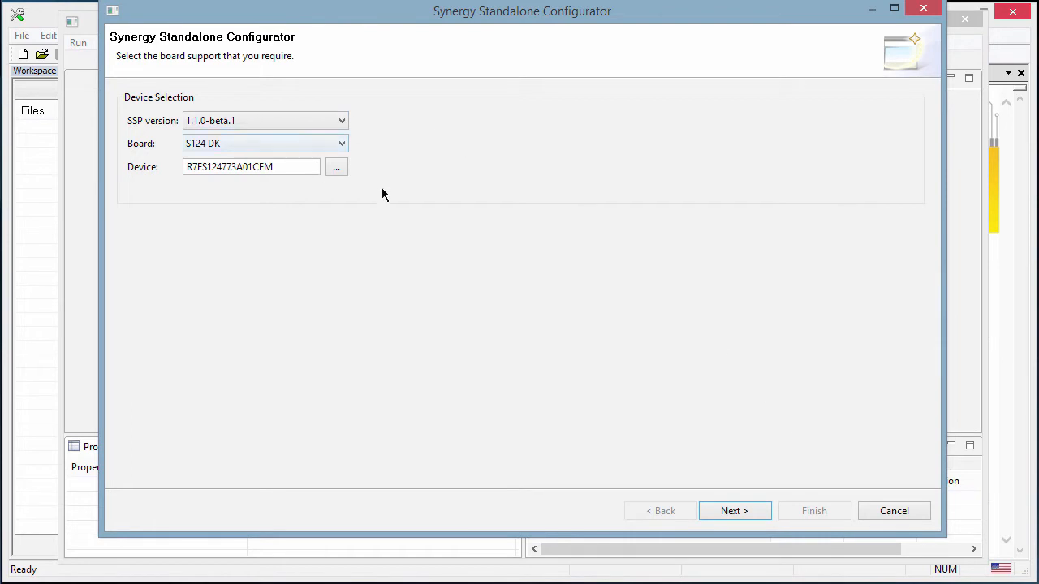
Keep SSP version 1.1.0-beta.1 and the S124 DK board, and generate the project from the S124-DK Blinky with ThreadX template.
{"action": "left_click", "coordinate": [734, 513]}
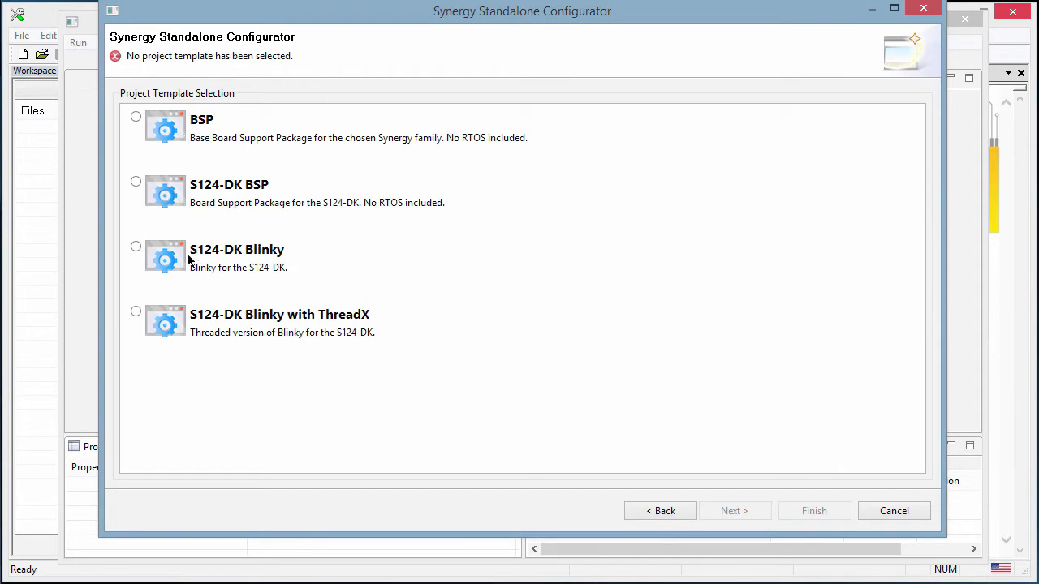
{"action": "left_click", "coordinate": [134, 311]}
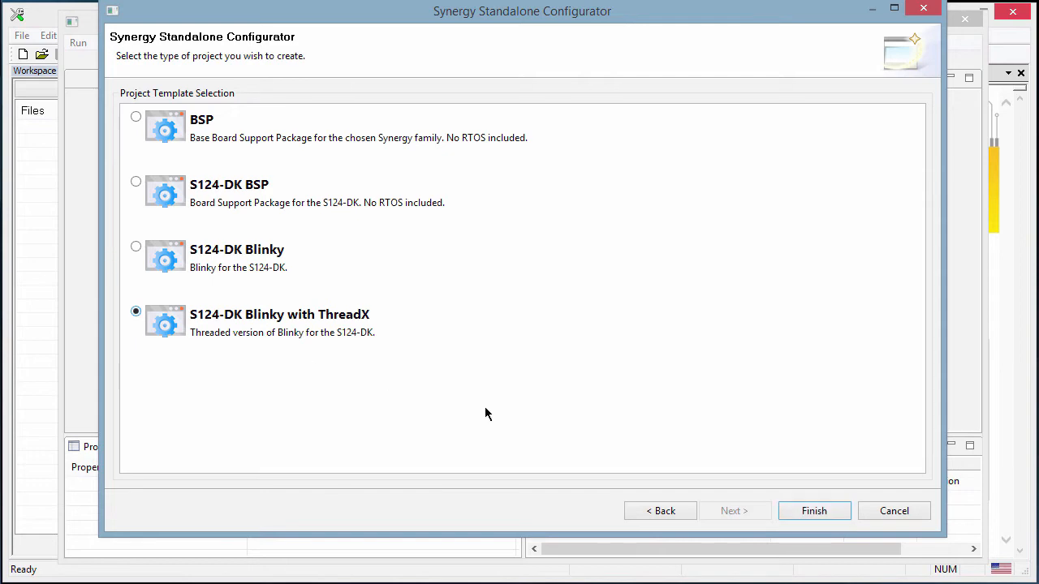
{"action": "left_click", "coordinate": [800, 516]}
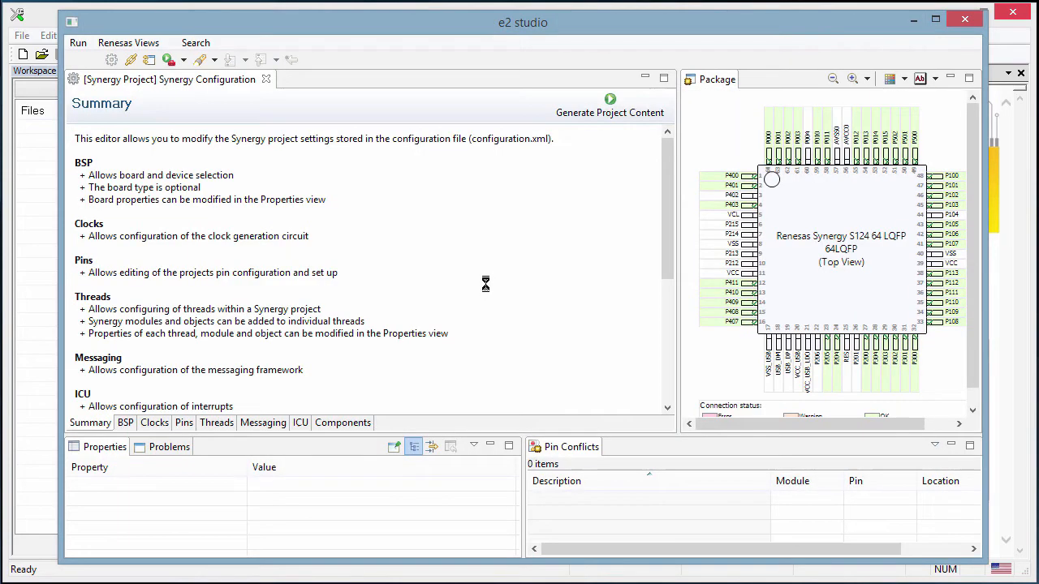
Review the BSP, Clocks, Pins and Threads settings of the Synergy configuration and close the configurator to return to the IAR workbench.
{"action": "left_click", "coordinate": [125, 423]}
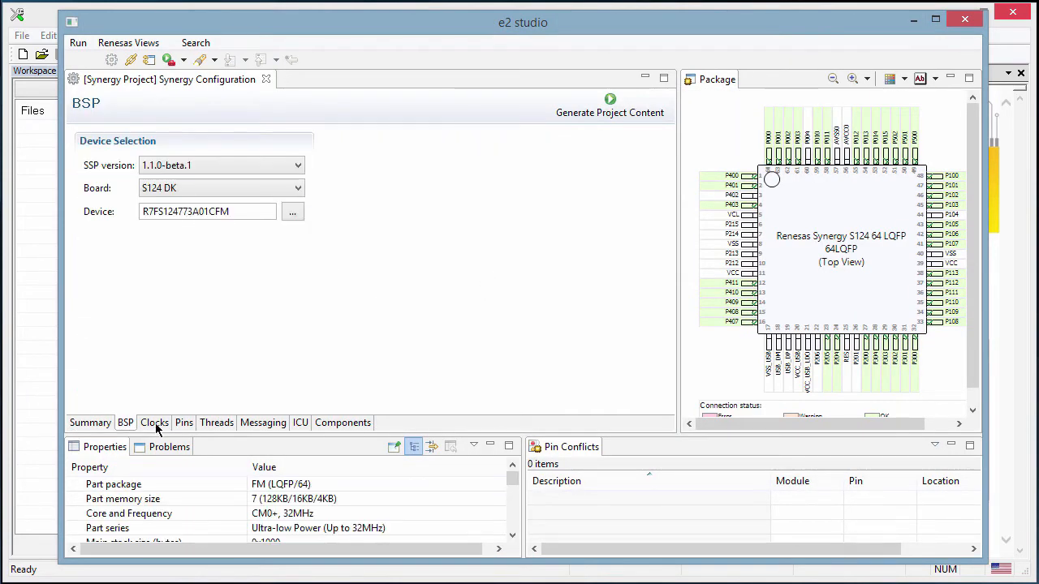
{"action": "left_click", "coordinate": [156, 425]}
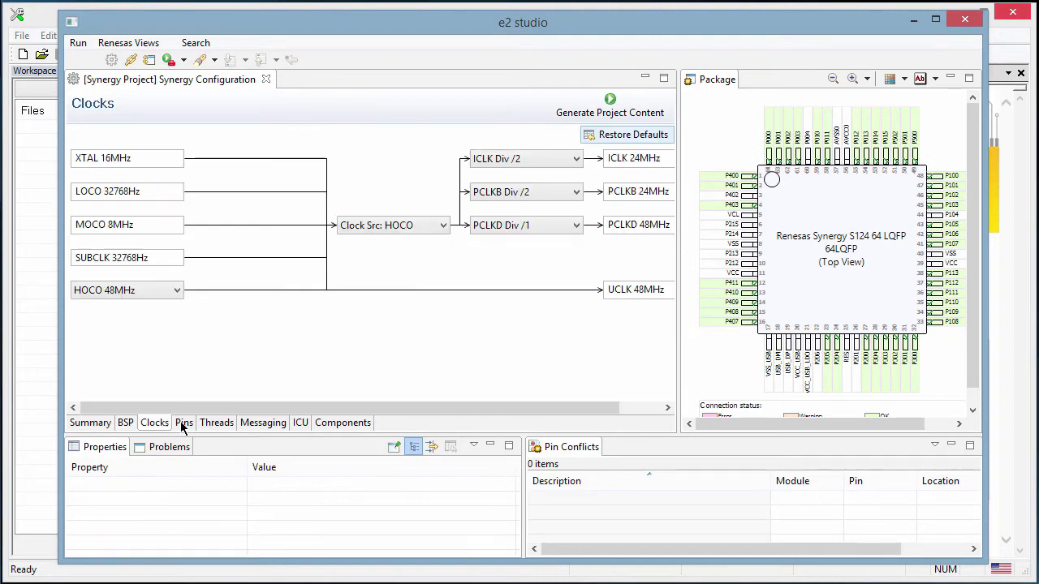
{"action": "left_click", "coordinate": [184, 428]}
{"action": "left_click", "coordinate": [213, 427]}
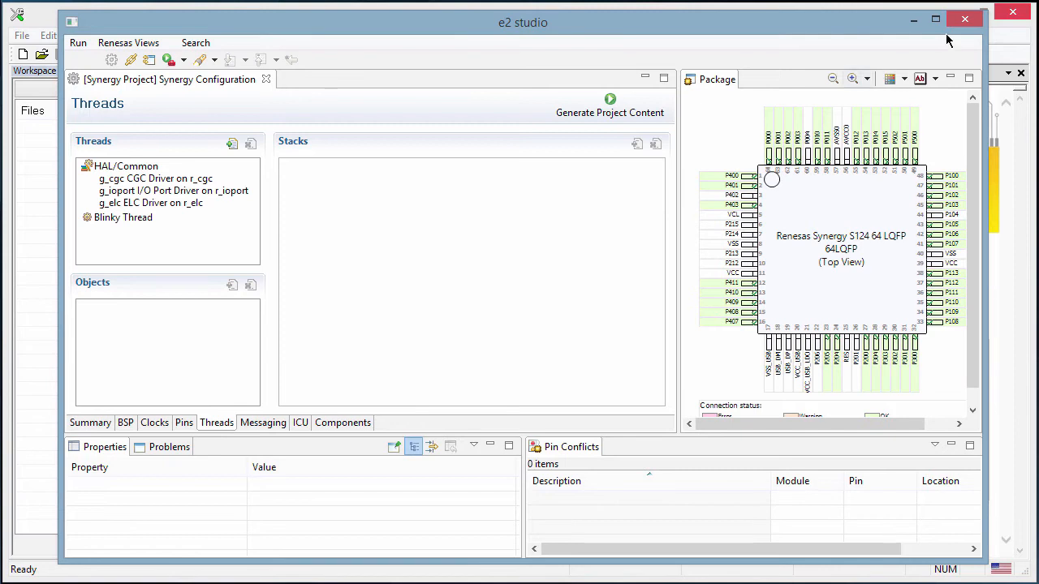
{"action": "left_click", "coordinate": [966, 20]}
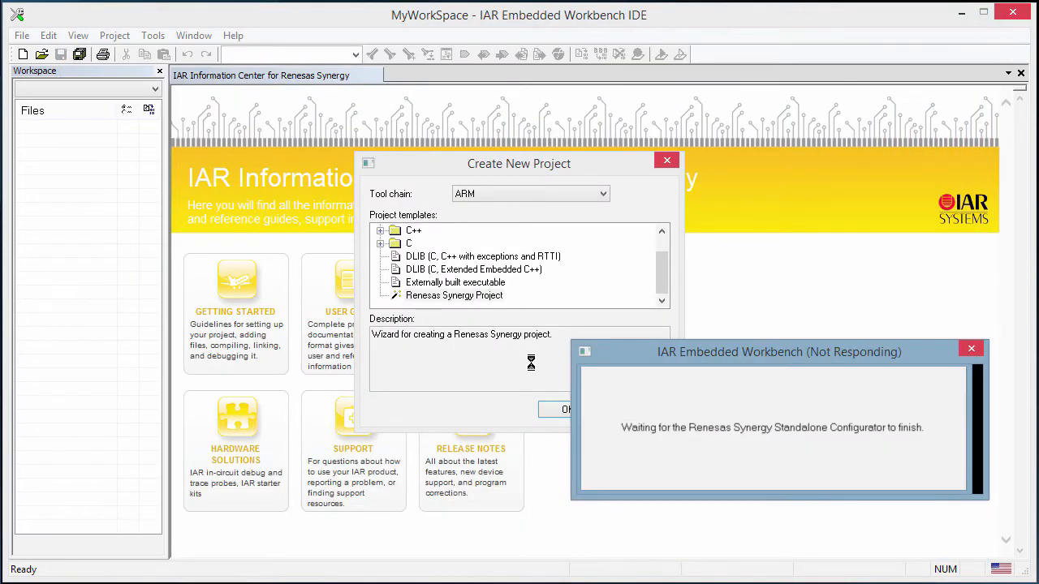
Widen the workspace file tree, expand the Synergy group, and open blinky_thread_entry.c to read through its LED blinking code.
{"action": "left_click_drag", "start_coordinate": [239, 185], "coordinate": [266, 185]}
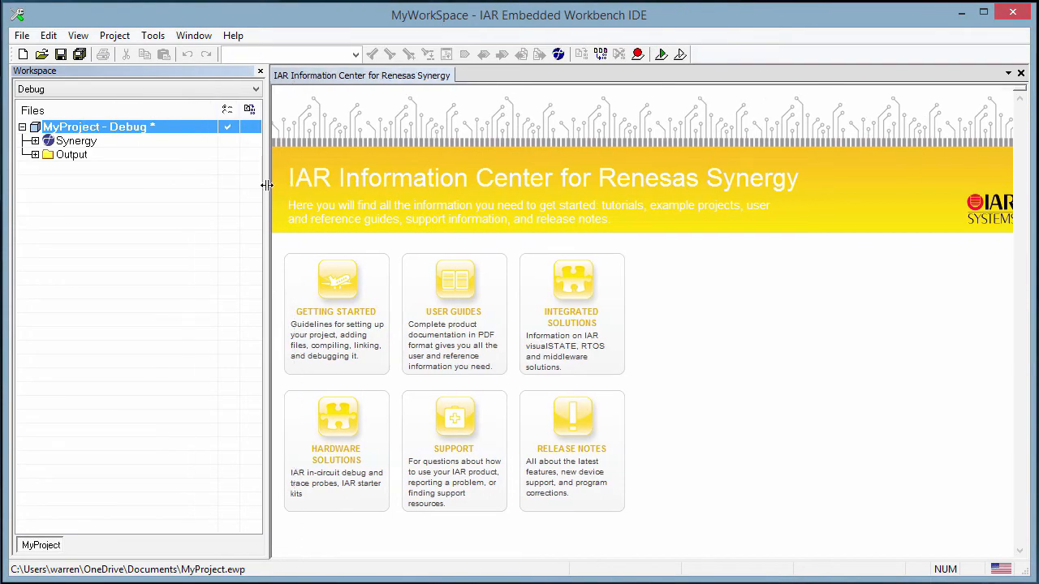
{"action": "left_click", "coordinate": [35, 141]}
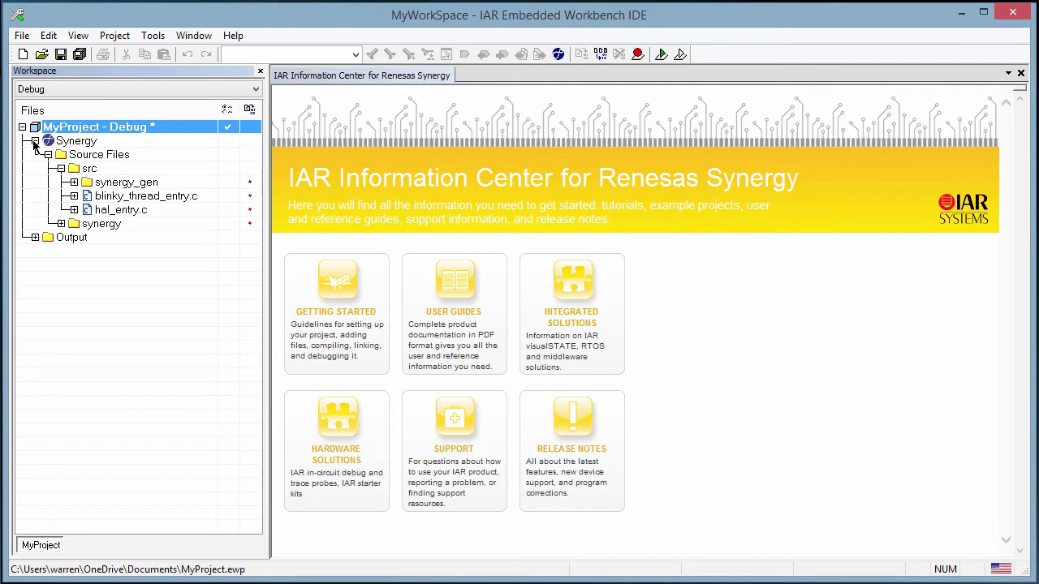
{"action": "double_click", "coordinate": [136, 196]}
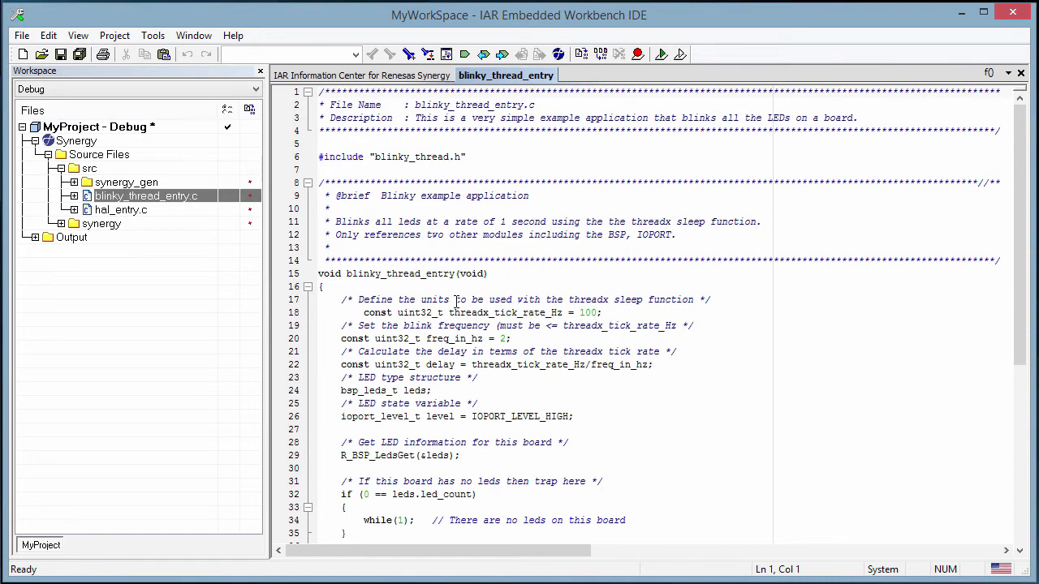
{"action": "scroll", "coordinate": [456, 300], "scroll_direction": "down", "scroll_amount": 1}
{"action": "scroll", "coordinate": [456, 301], "scroll_direction": "down", "scroll_amount": 1}
{"action": "scroll", "coordinate": [456, 302], "scroll_direction": "down", "scroll_amount": 3}
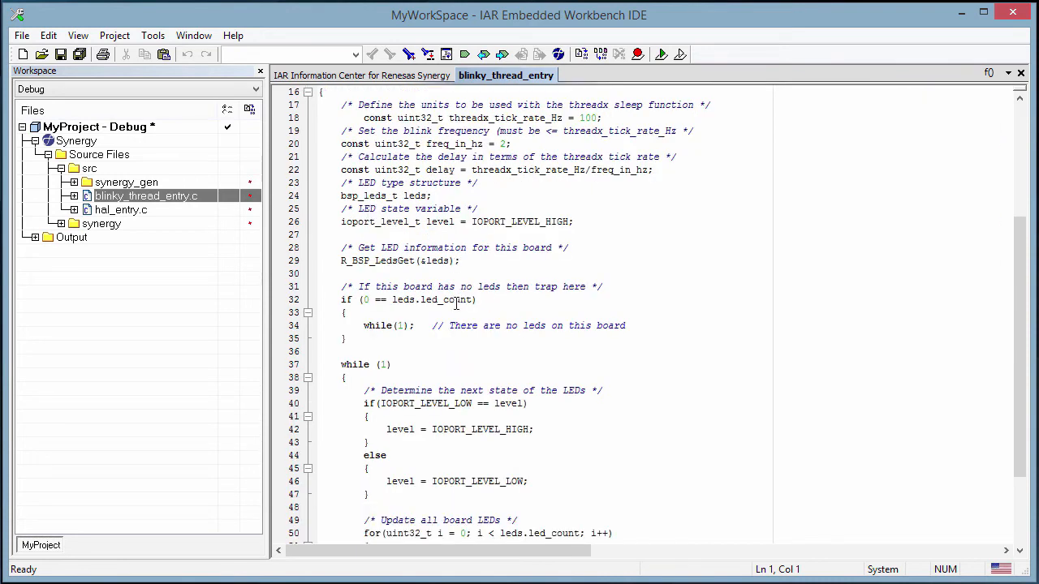
{"action": "scroll", "coordinate": [456, 306], "scroll_direction": "down", "scroll_amount": 3}
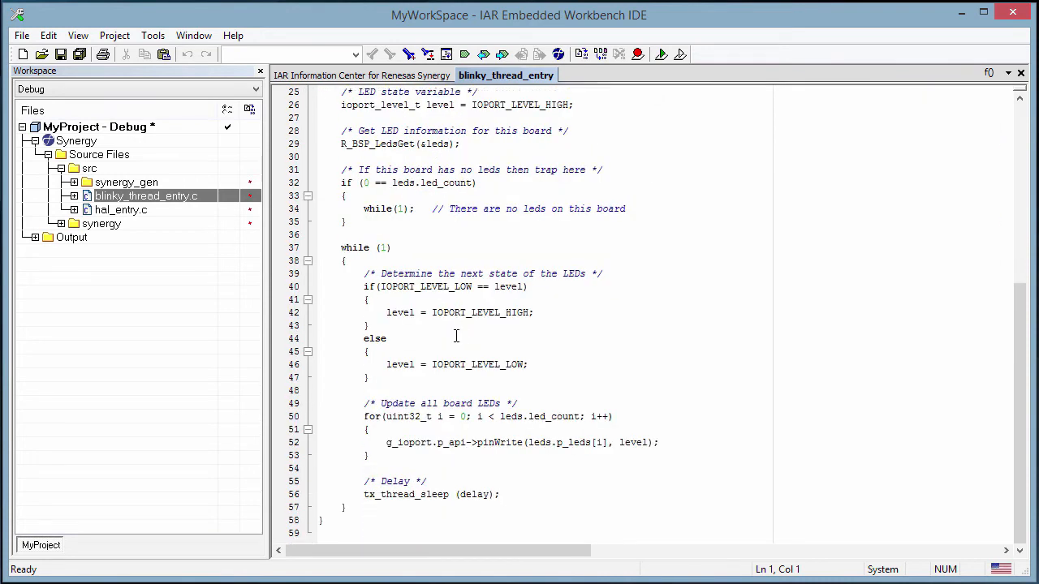
{"action": "scroll", "coordinate": [456, 336], "scroll_direction": "up", "scroll_amount": 2}
{"action": "scroll", "coordinate": [457, 336], "scroll_direction": "up", "scroll_amount": 6}
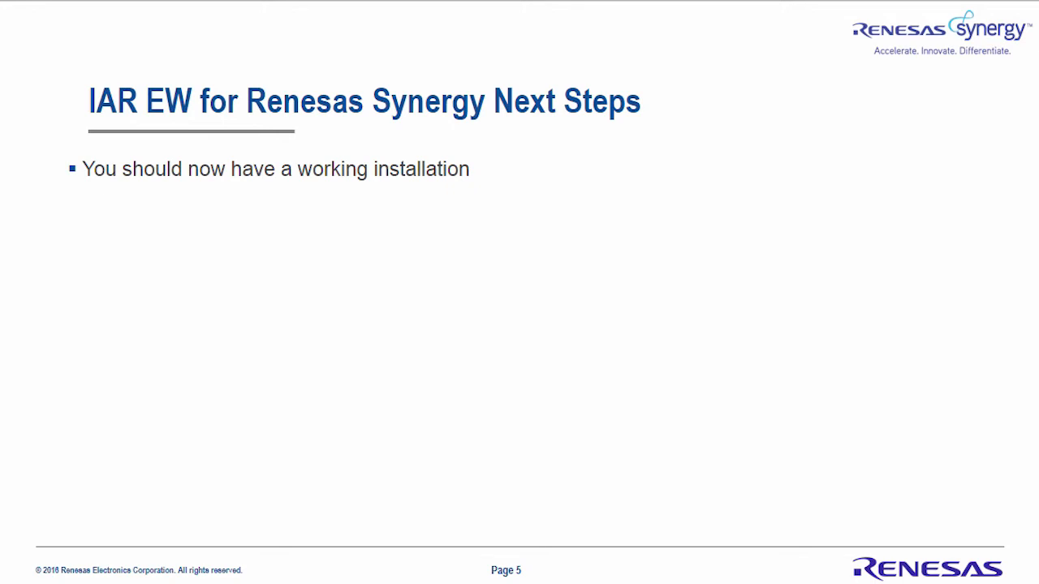
{"action": "key", "text": "Right"}
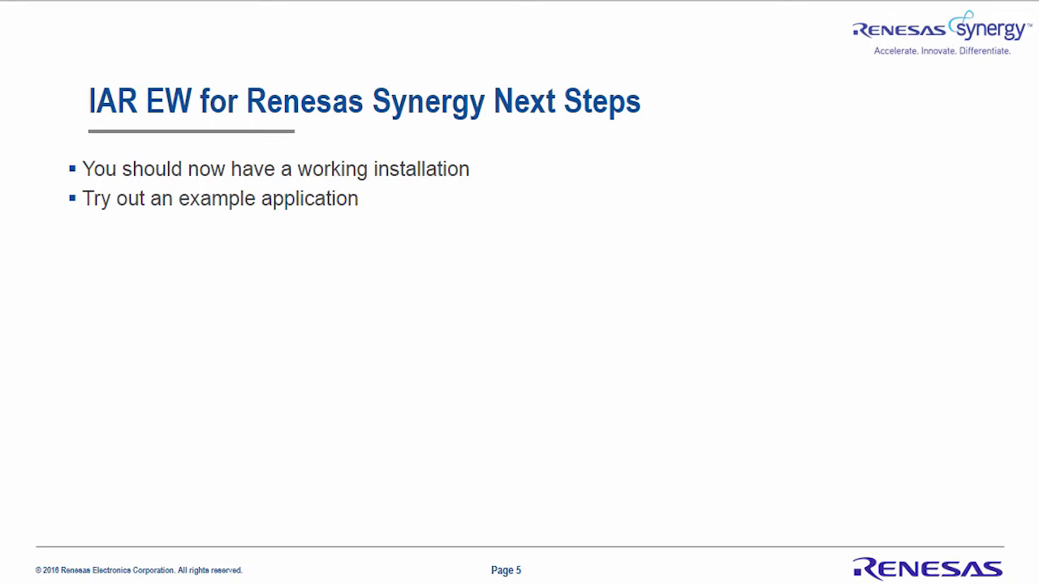
{"action": "key", "text": "Right"}
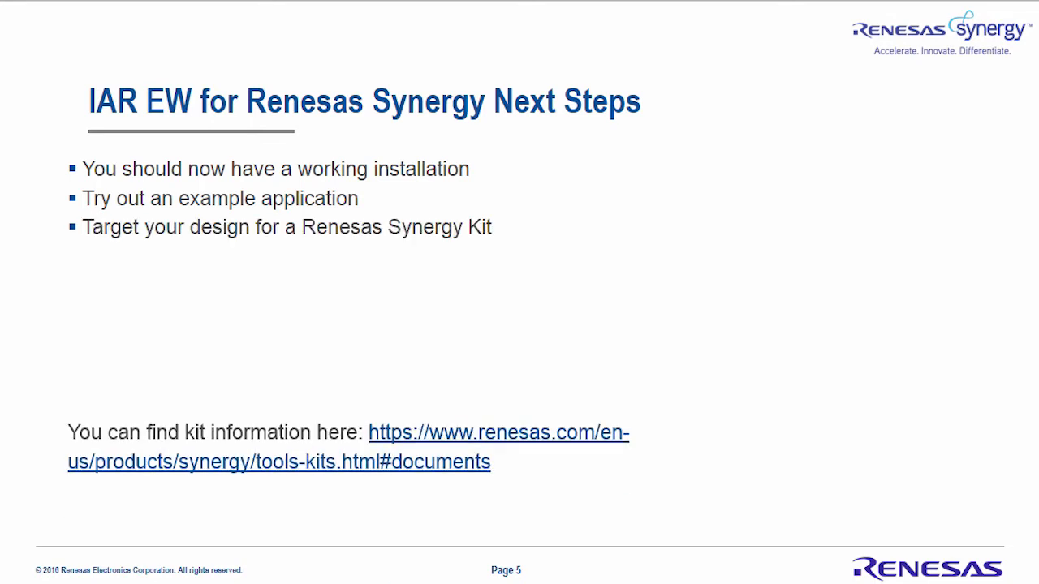